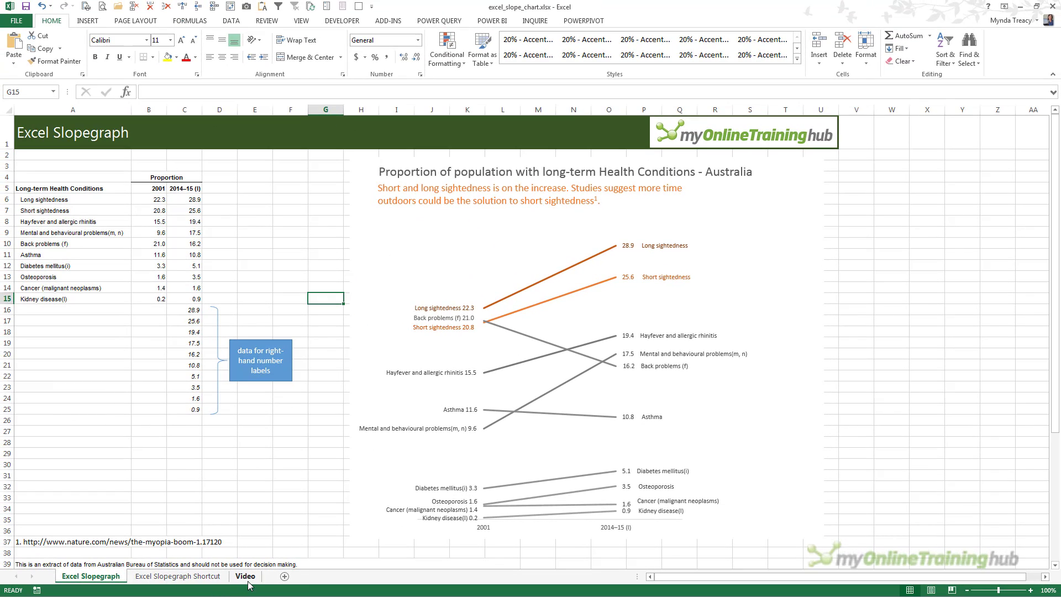
Step: On the Video sheet, select A5:C15 with the condition names and the 2001 and 2014–15 columns
click(247, 577)
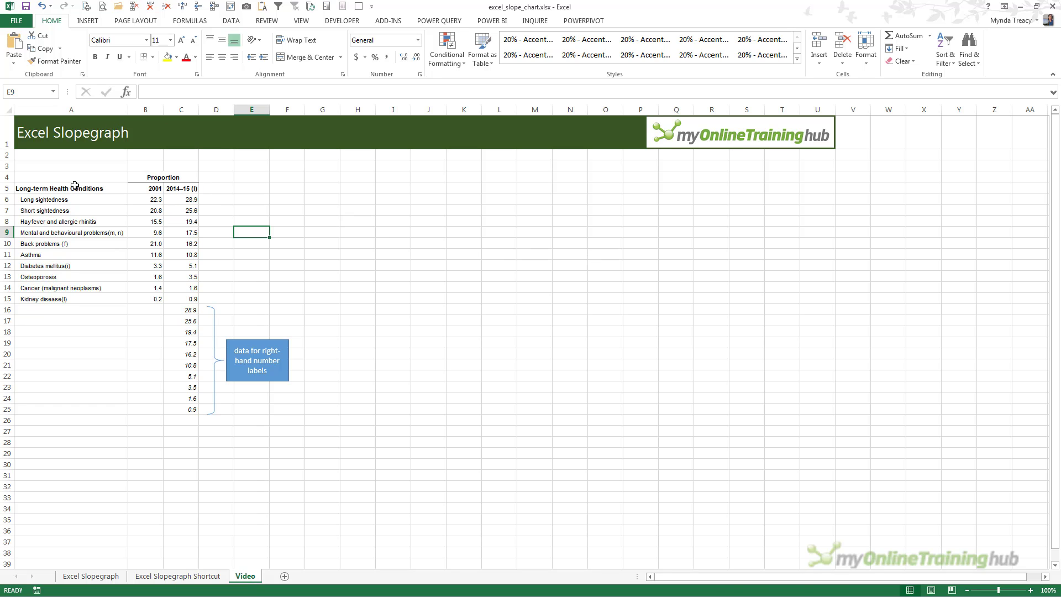
mouse_move(75, 186)
mouse_down()
mouse_move(190, 258)
mouse_move(193, 300)
mouse_up()
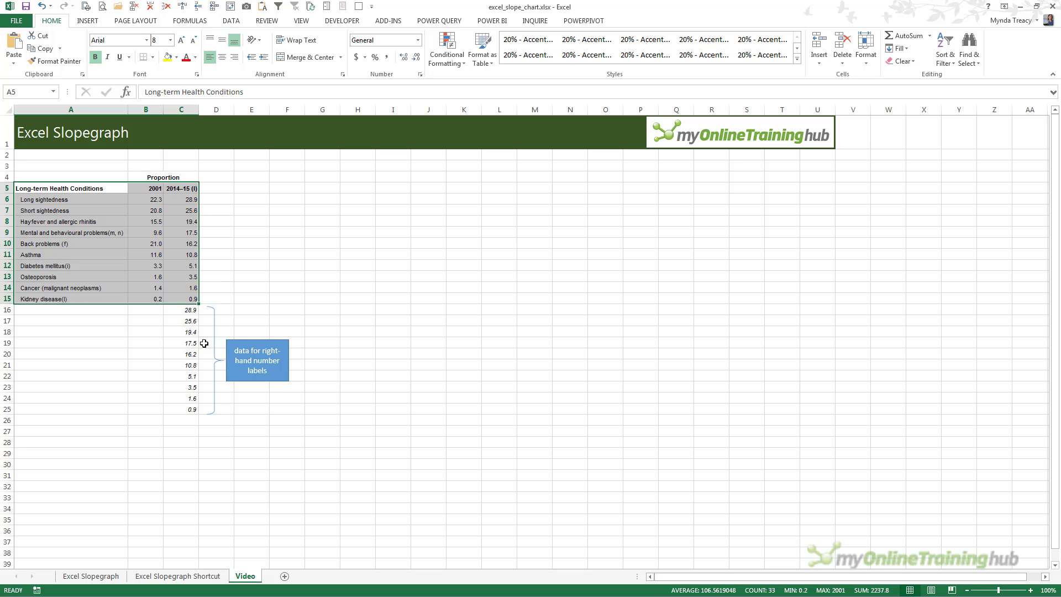
click(148, 275)
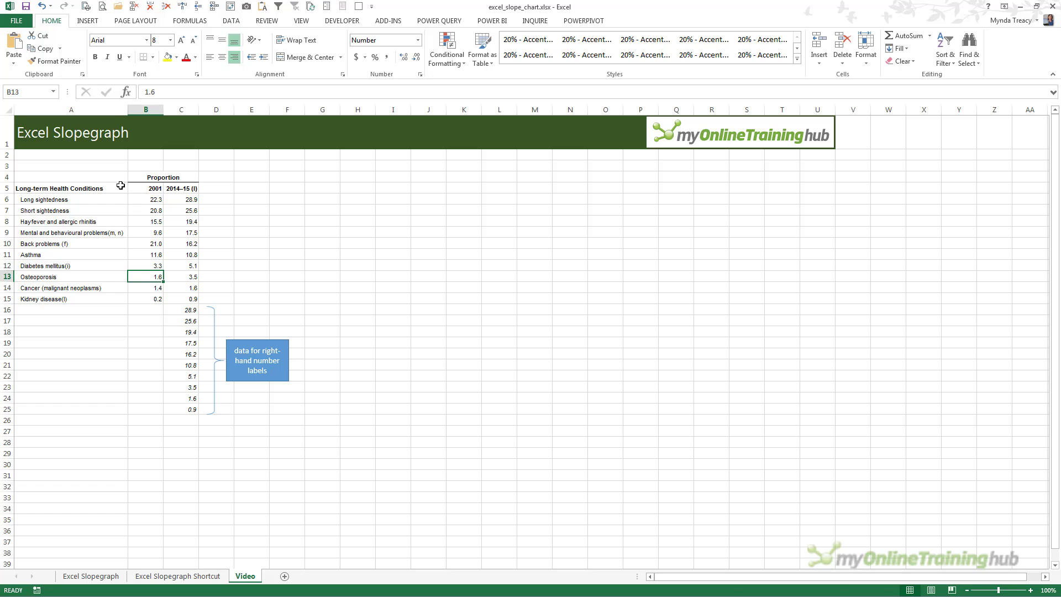
drag(122, 188, 190, 299)
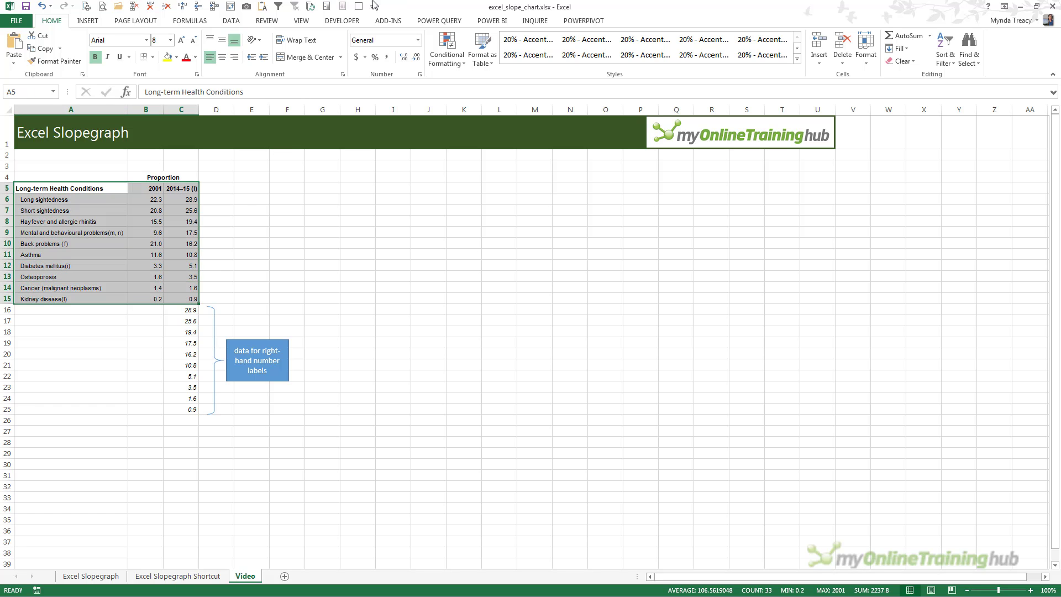
Step: Insert a basic 2-D line chart and move it up and left on the sheet
click(83, 21)
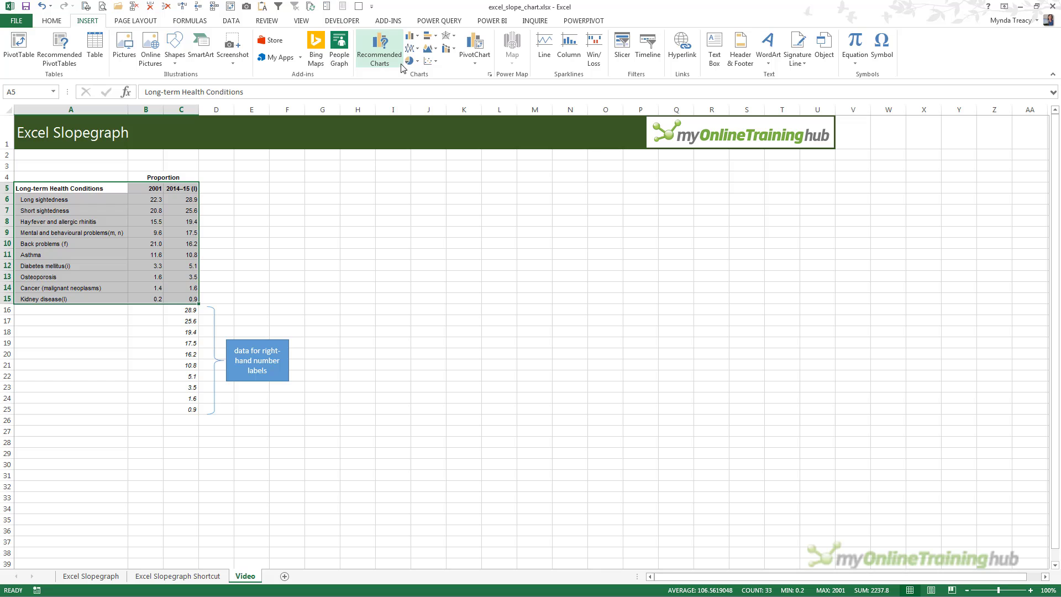
click(412, 48)
click(431, 90)
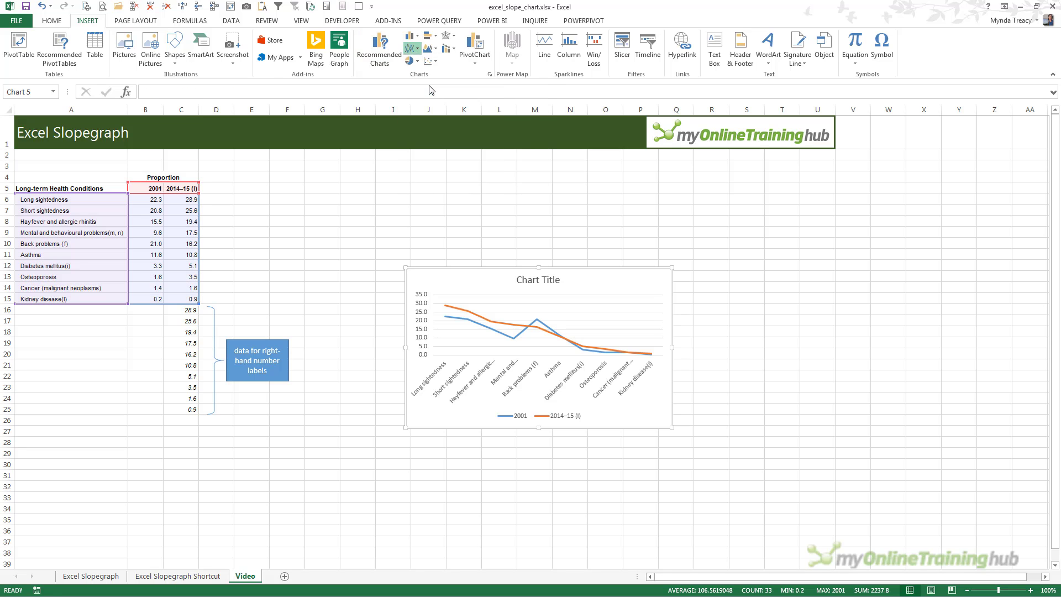
drag(513, 278, 431, 223)
Step: Switch rows and columns so each condition plots as one line from 2001 to 2014–15
right_click(426, 253)
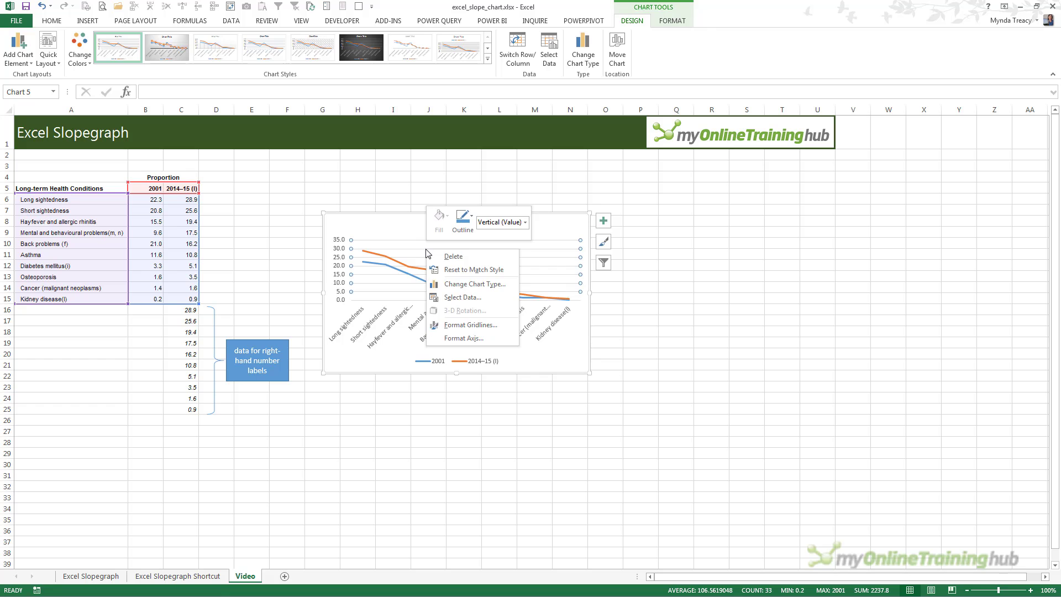
click(463, 298)
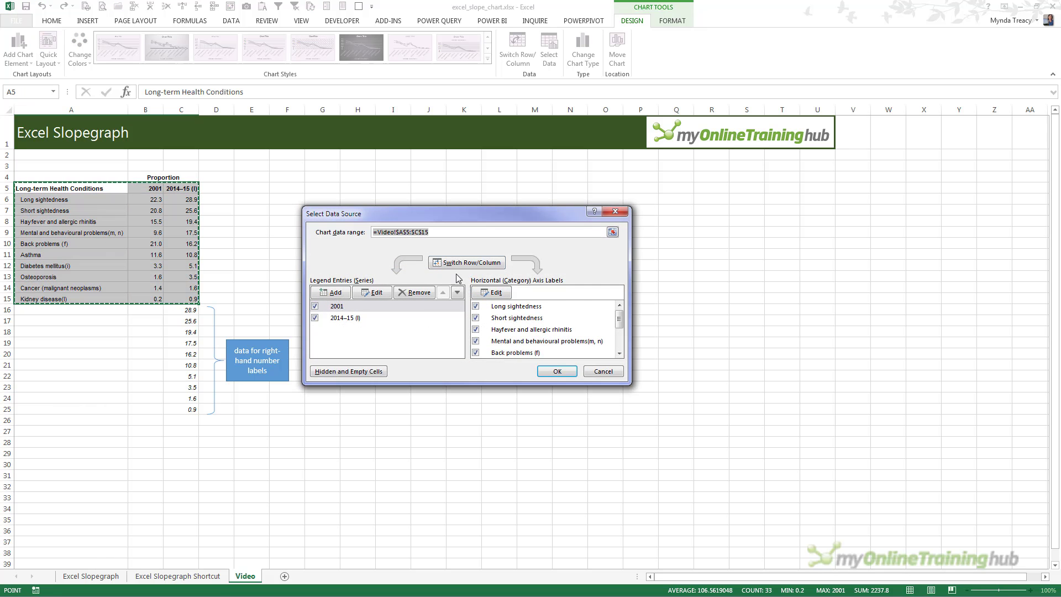
drag(471, 210, 473, 377)
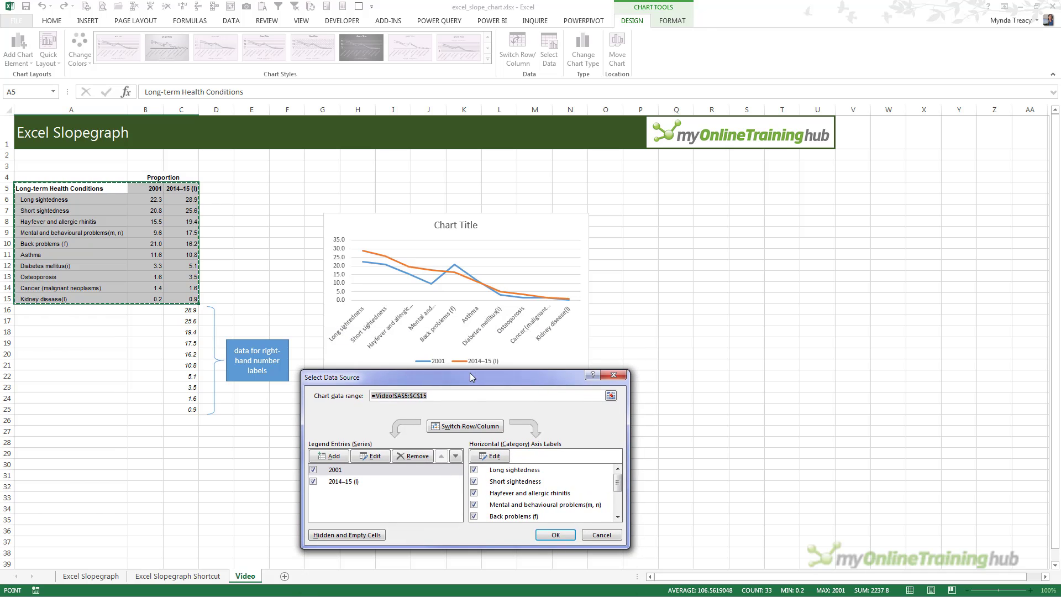
click(470, 431)
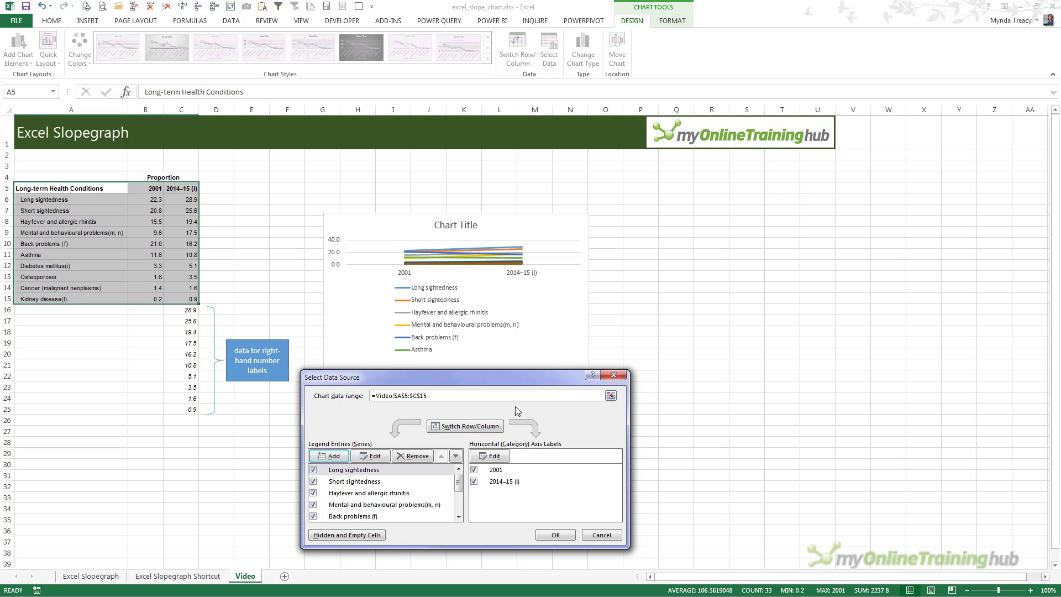
click(563, 536)
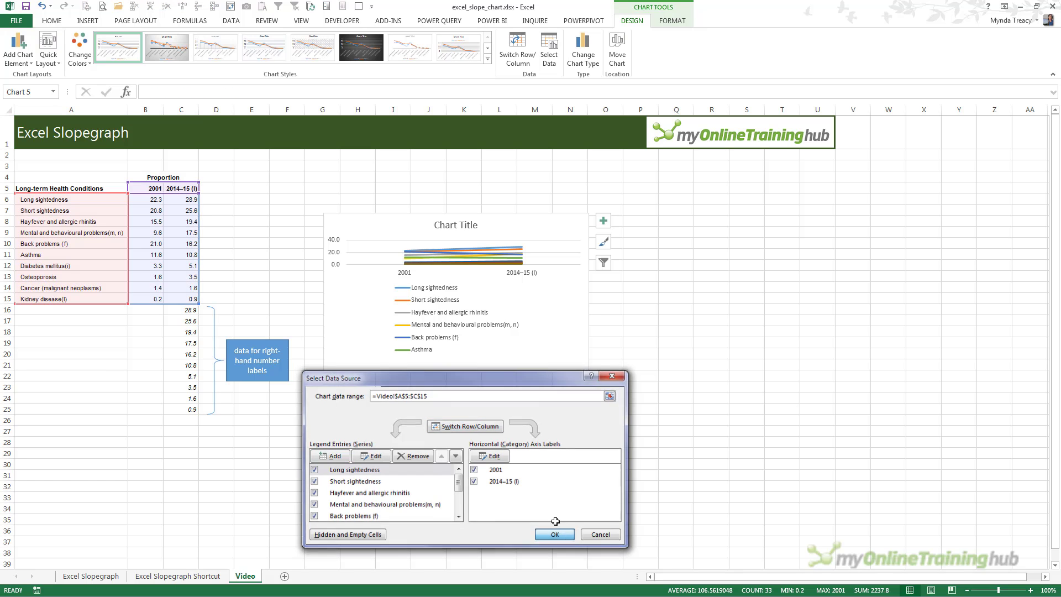
Step: Delete the legend and stretch the chart taller at the top and bottom
click(441, 319)
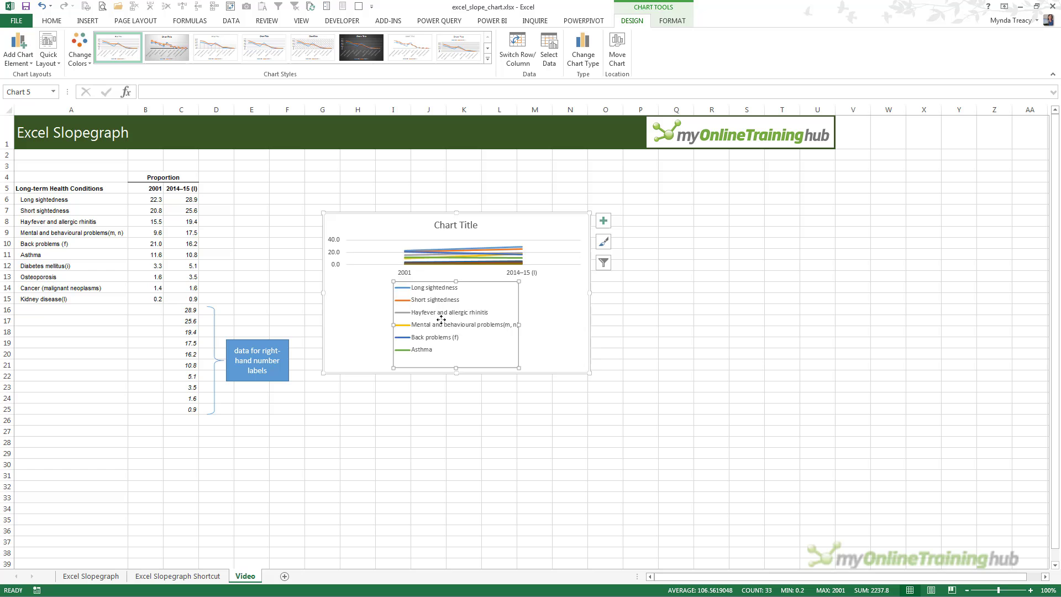
key(Delete)
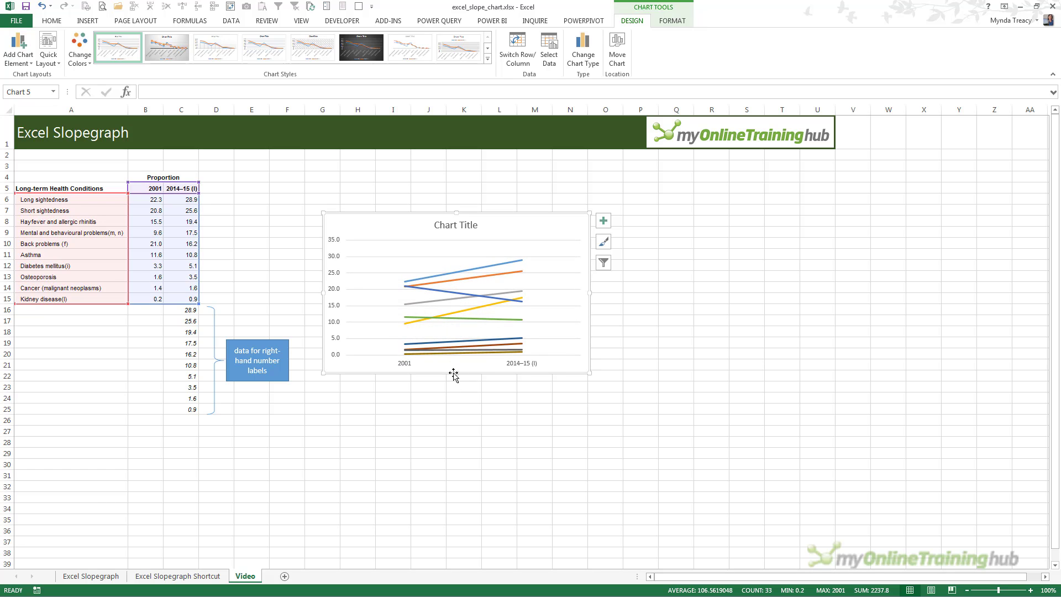
drag(456, 375, 456, 488)
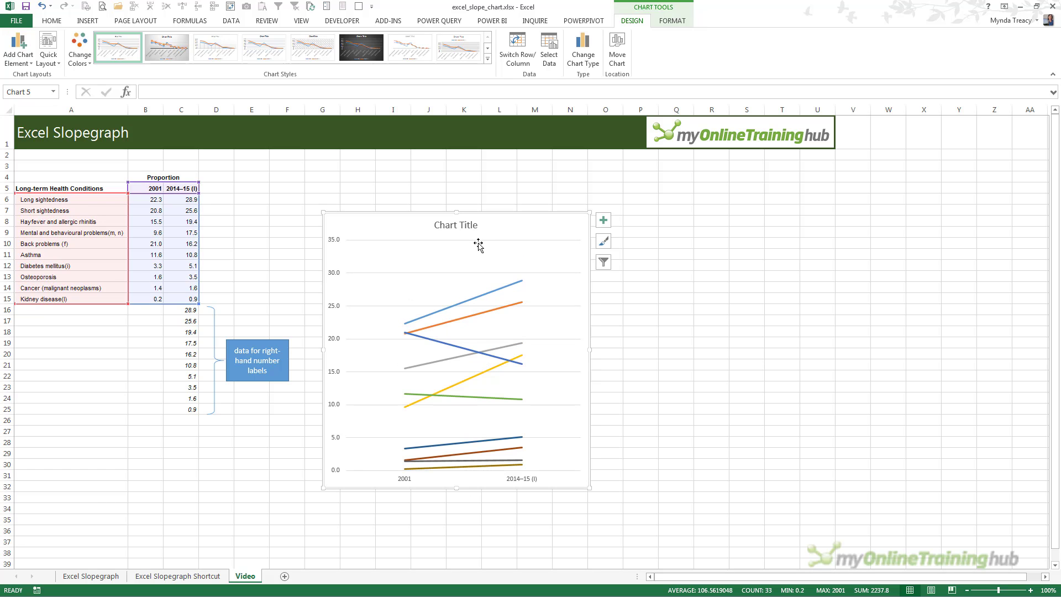
drag(454, 211, 450, 167)
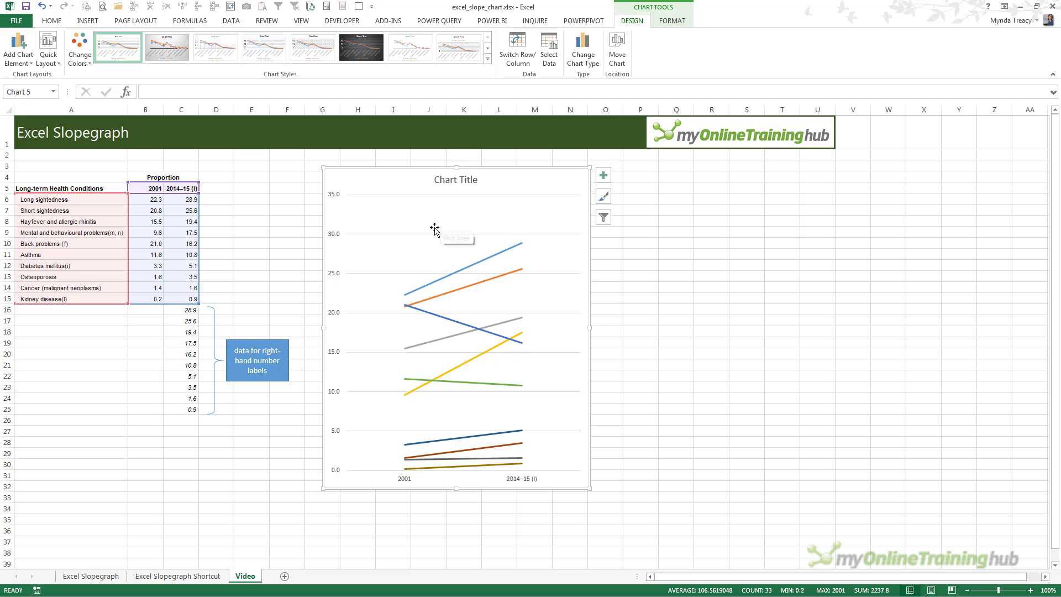
Step: Remove the horizontal gridlines and the 0.0–35.0 vertical axis
click(428, 235)
click(427, 234)
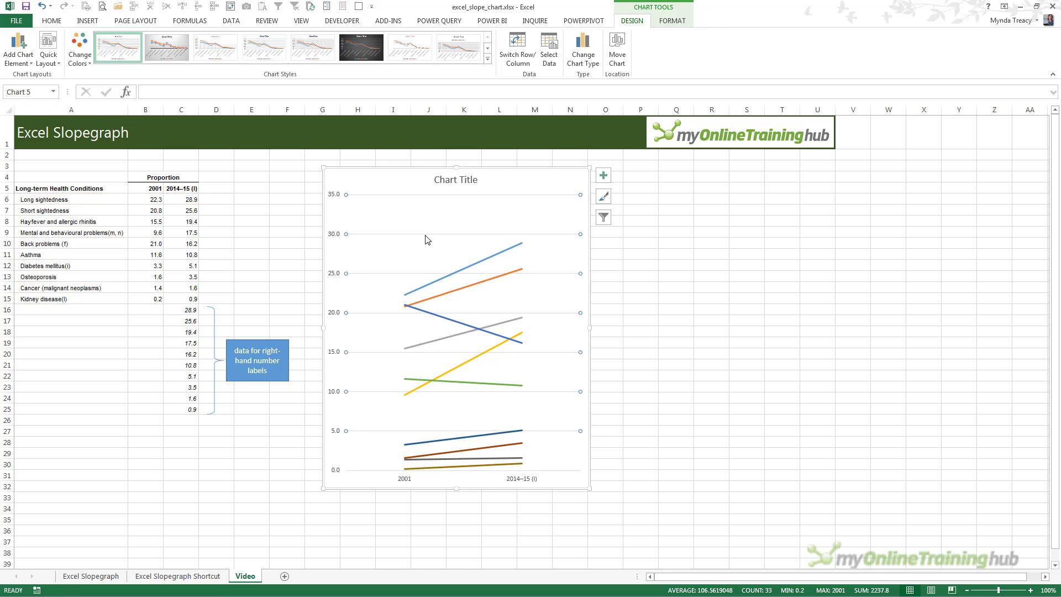
click(334, 237)
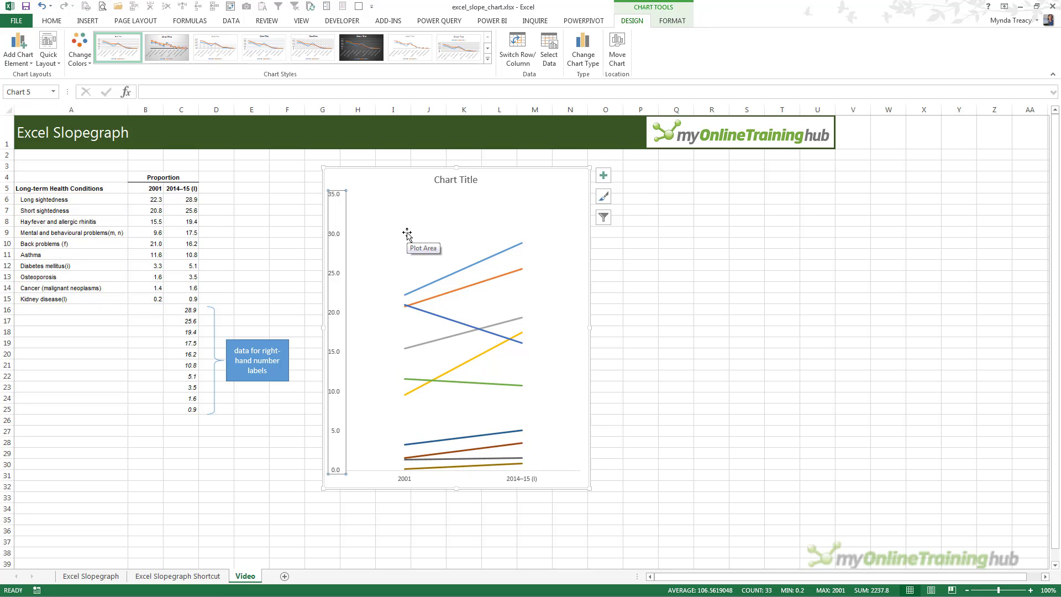
key(Delete)
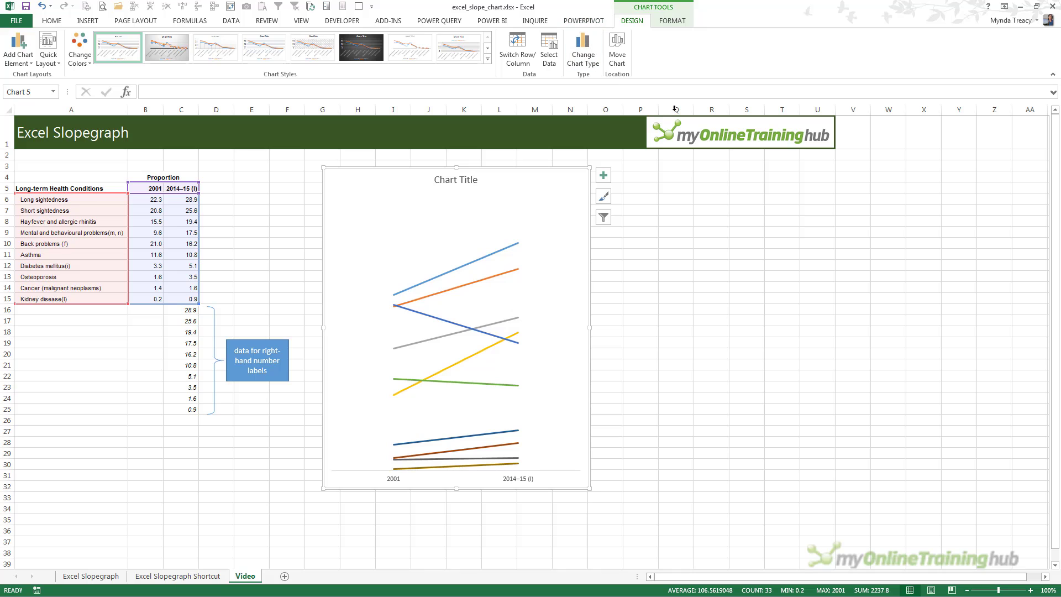
Step: Add value data labels to the lines and bring up their full Format Data Labels options
click(601, 181)
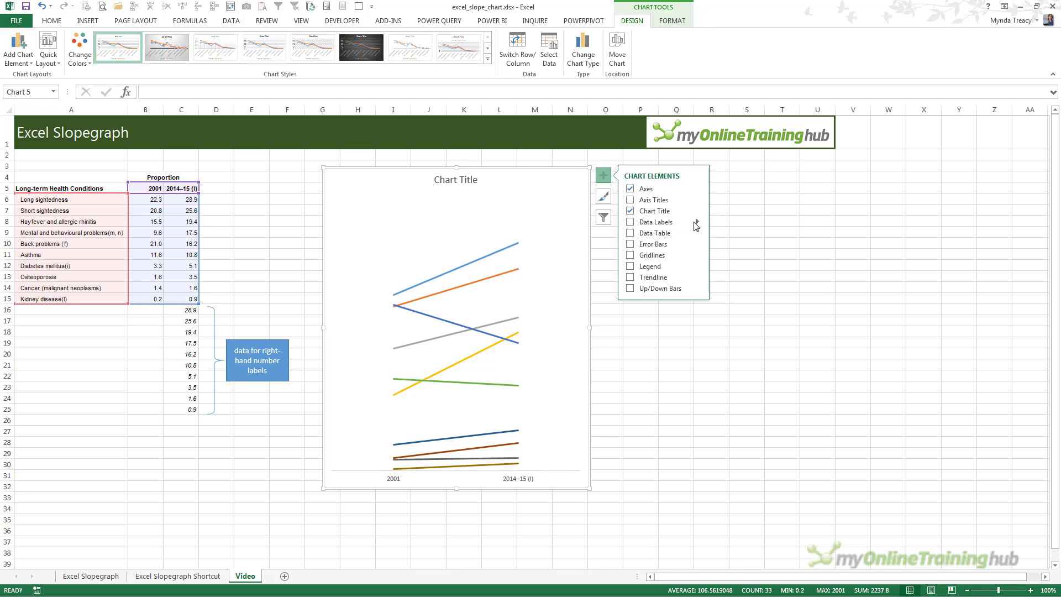
click(698, 222)
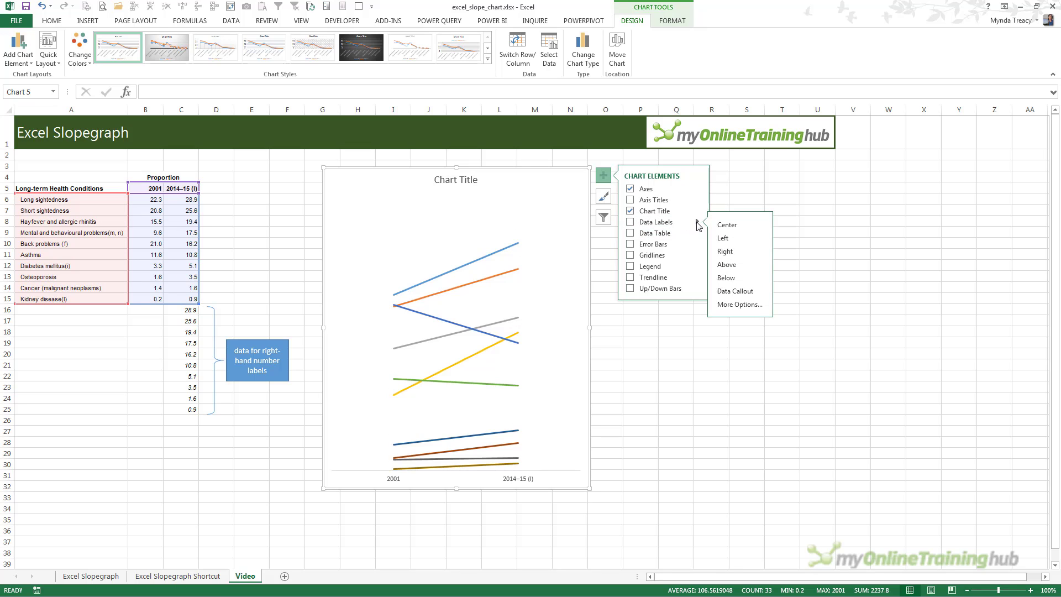
click(738, 304)
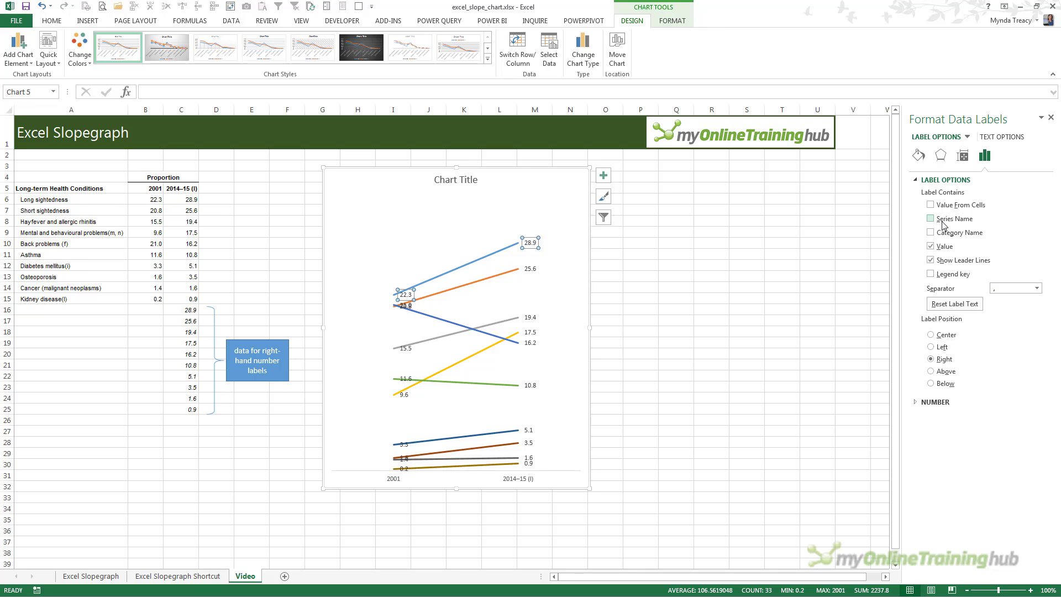
Step: Give the Long sightedness labels series name and value, space-separated, placed left, without leader lines
click(931, 219)
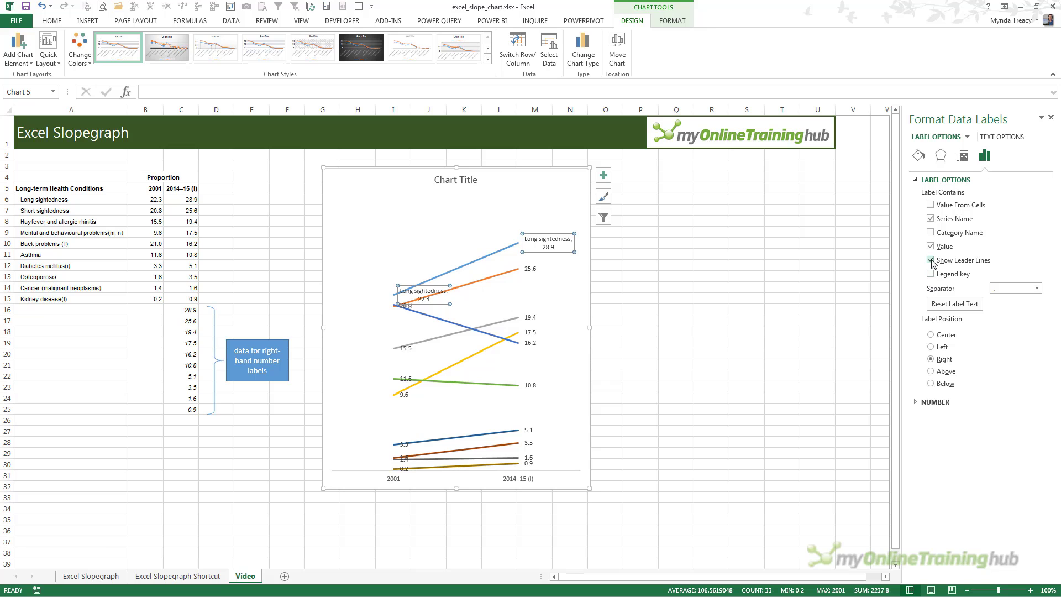
click(930, 261)
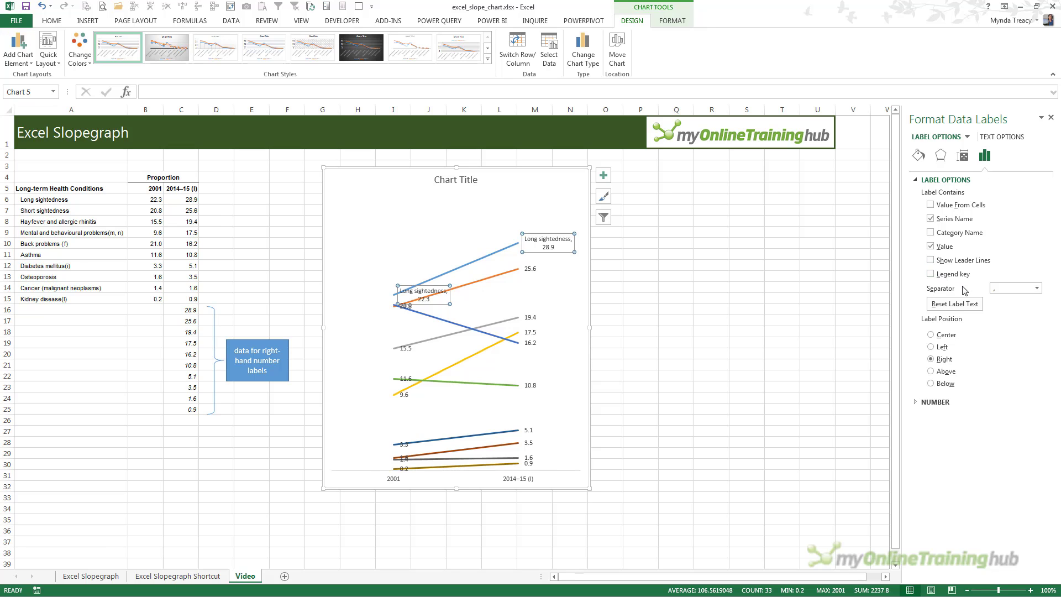
click(1037, 288)
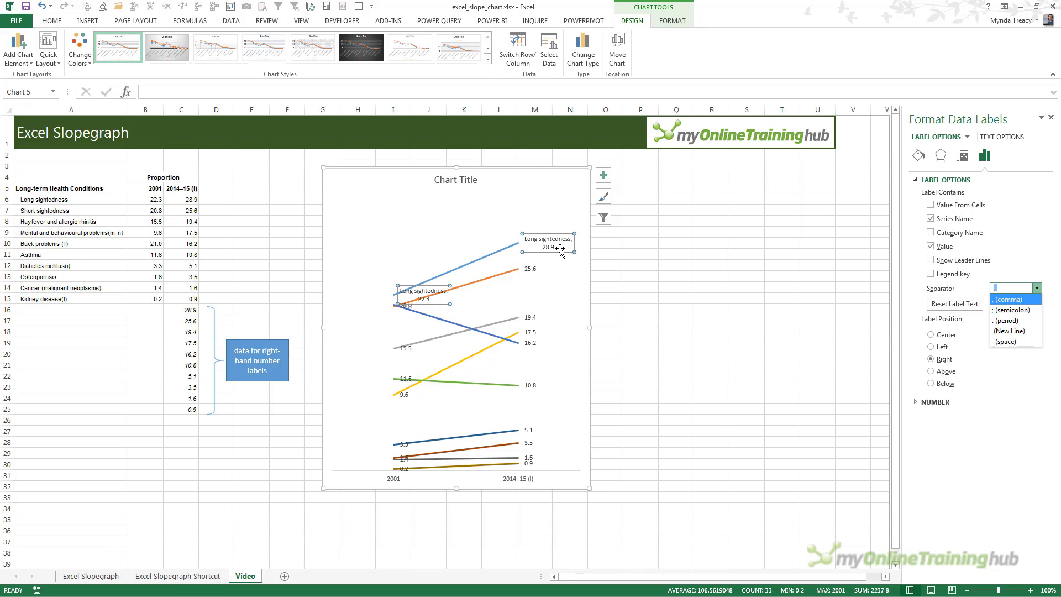
click(1006, 341)
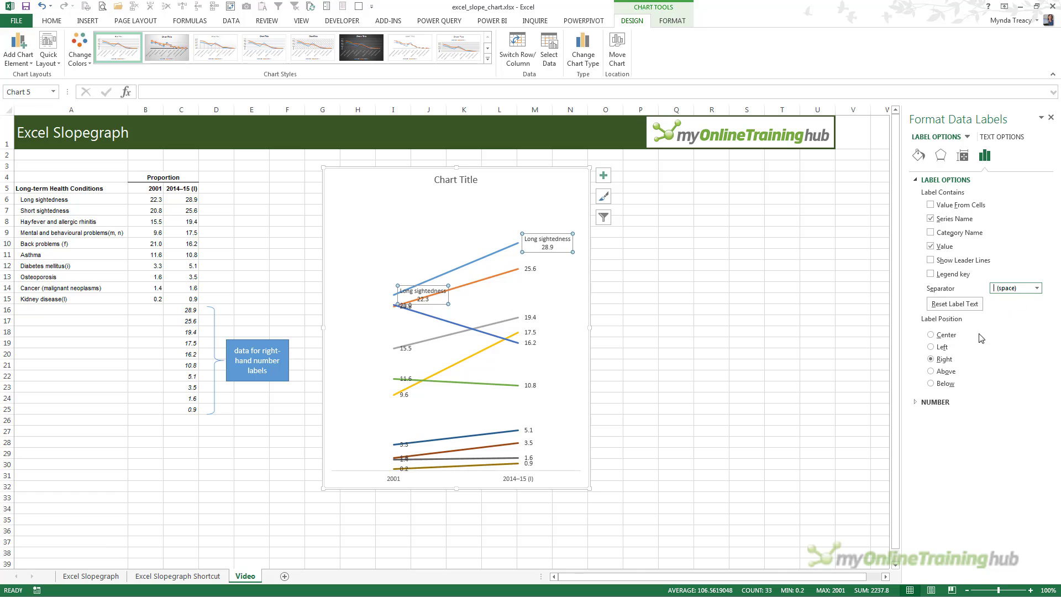
click(931, 347)
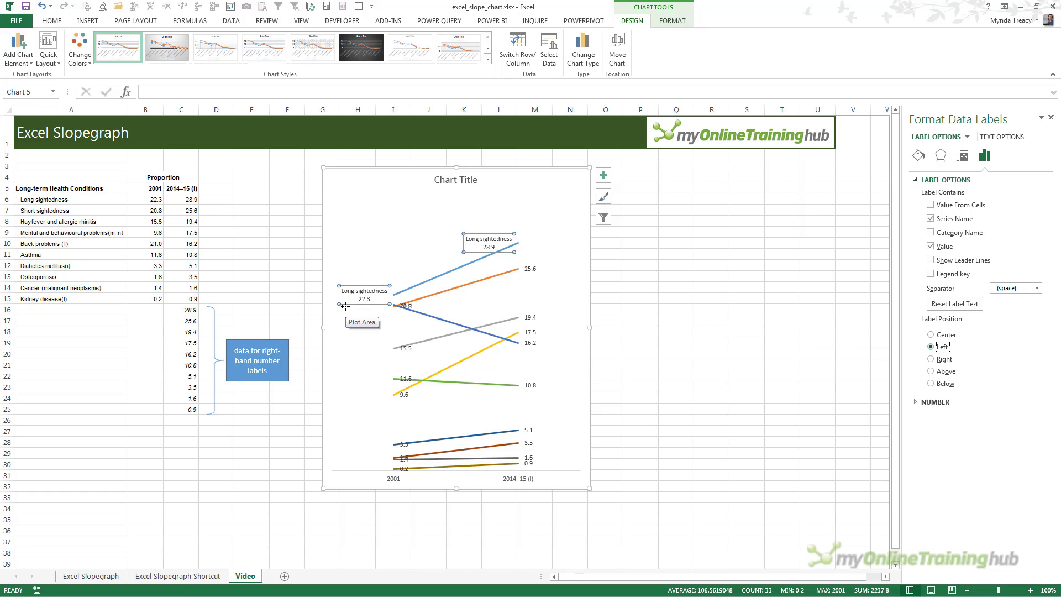
click(501, 238)
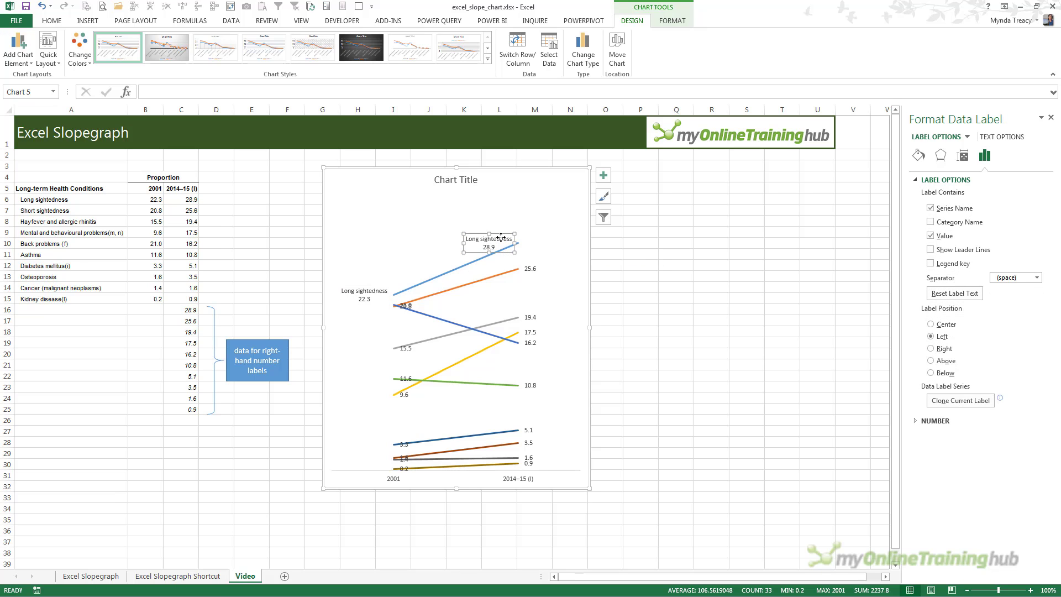
click(365, 288)
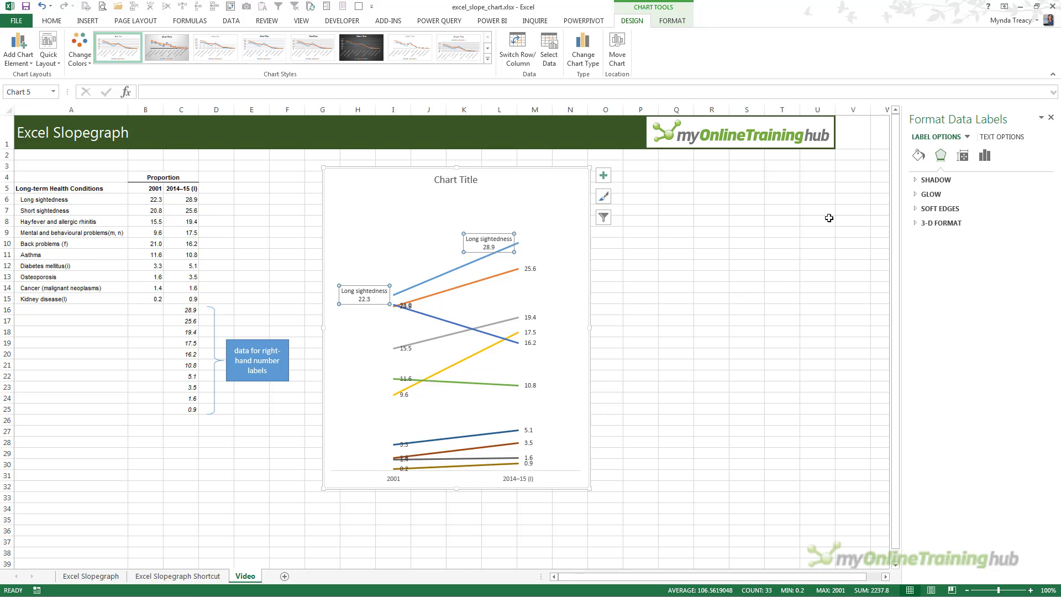
Step: Give the Short sightedness labels the series name, a space separator and no leader lines
click(984, 153)
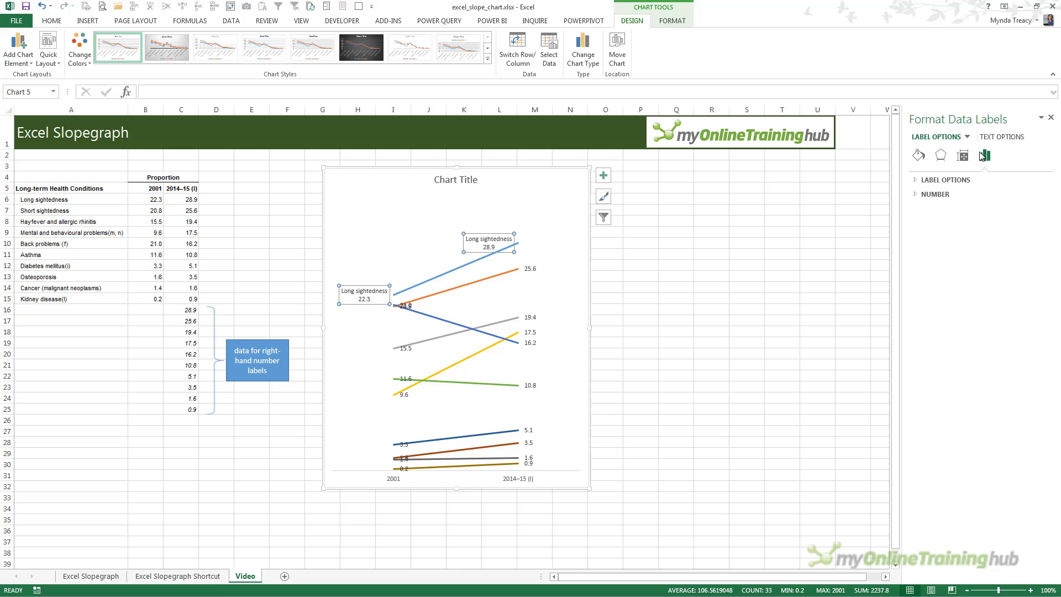
click(945, 179)
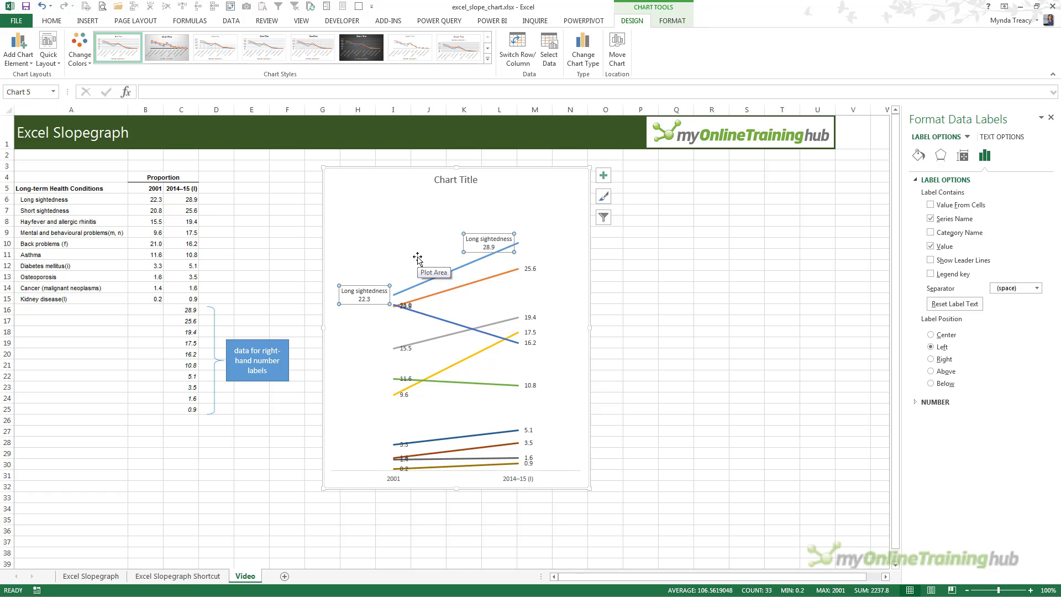
key(Down)
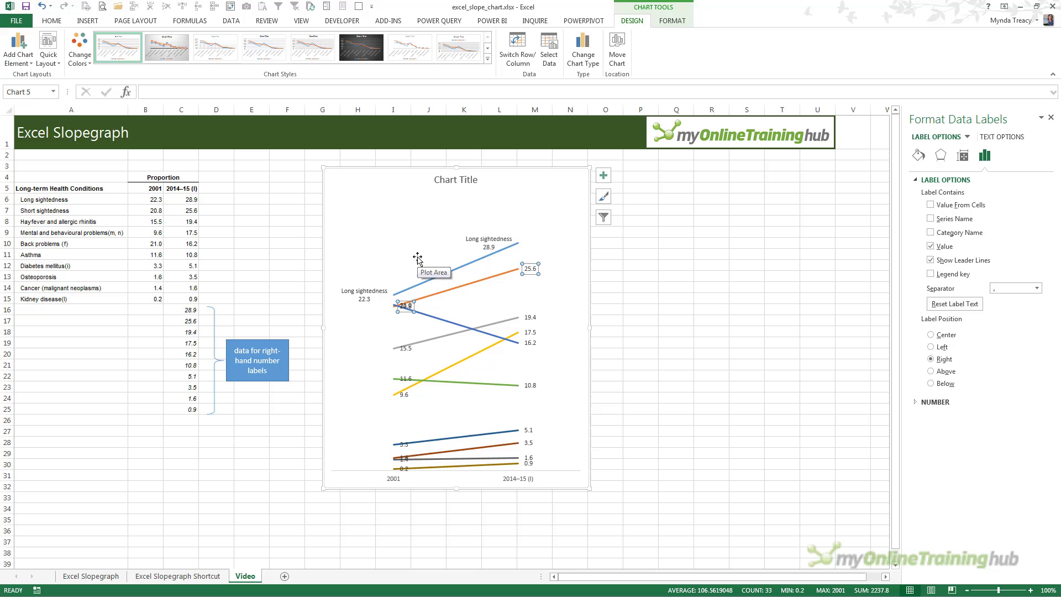
click(931, 219)
click(931, 260)
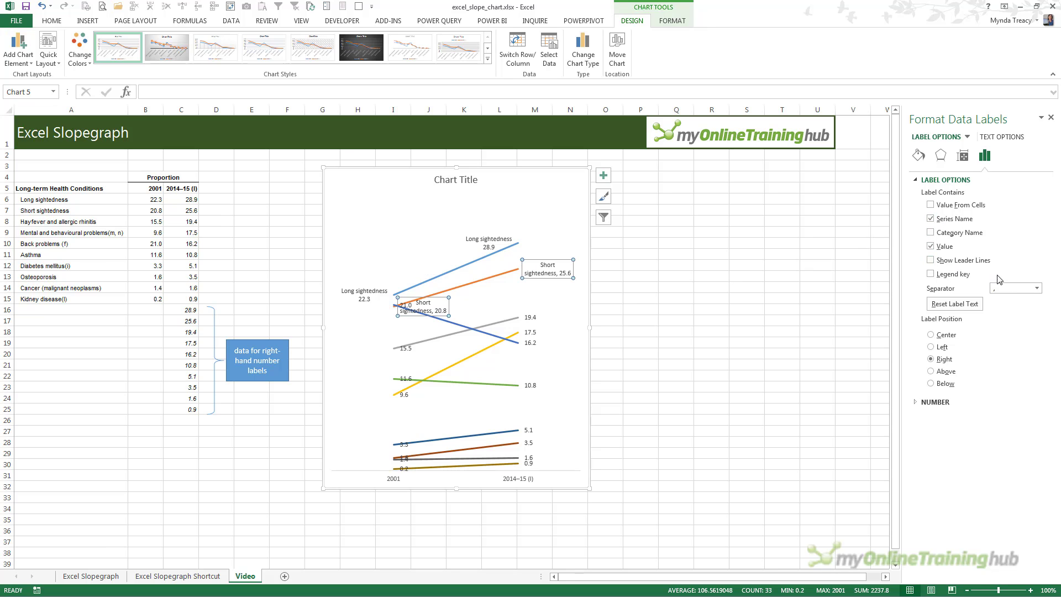
click(1036, 288)
click(1011, 343)
Step: Label Back problems with name and value separated by a space, placed left
key(Down)
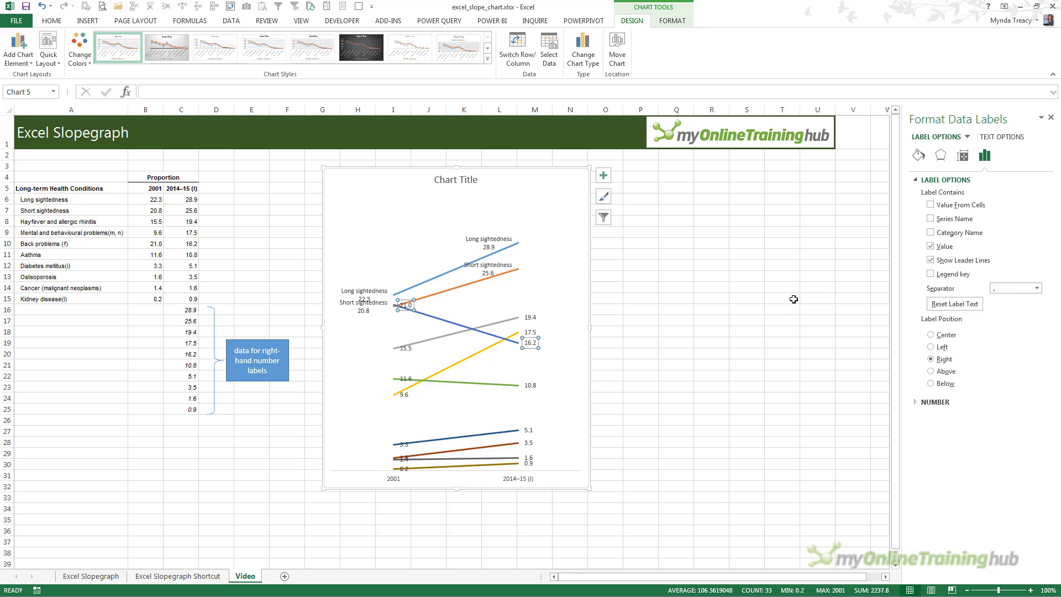
click(955, 219)
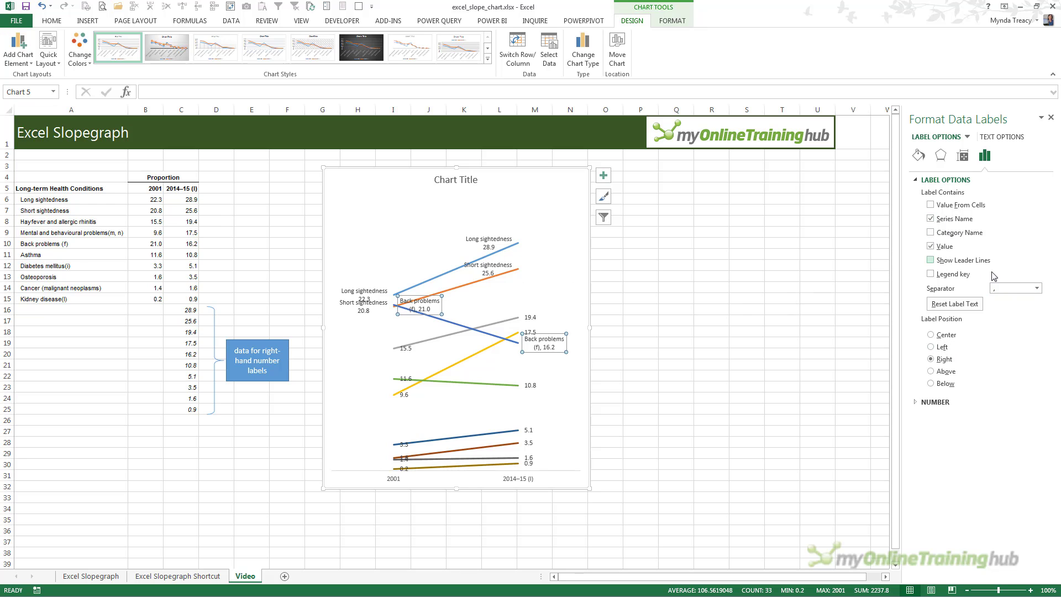
click(1036, 287)
click(1011, 343)
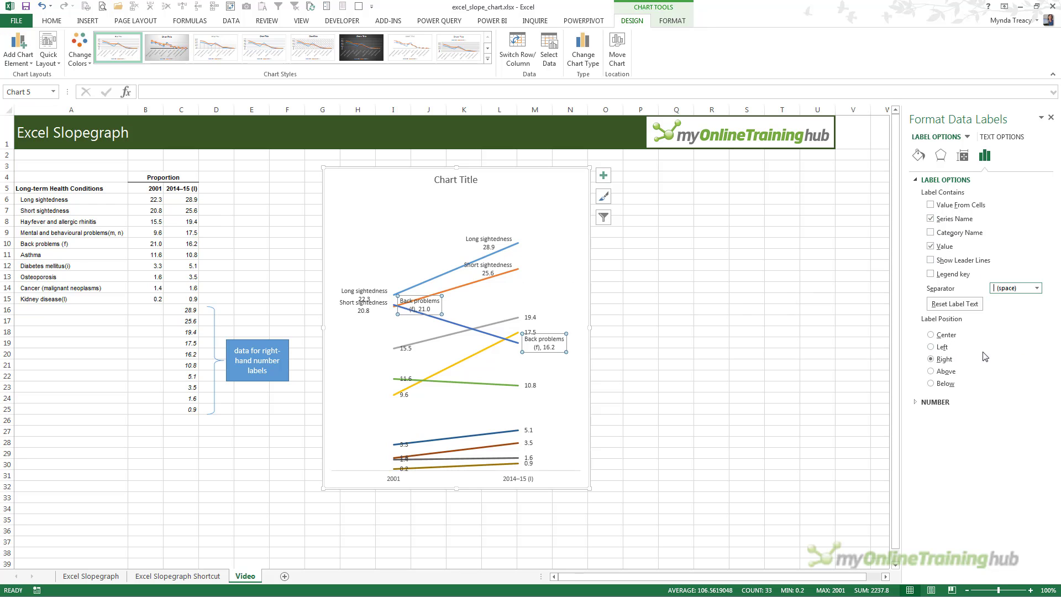
click(942, 347)
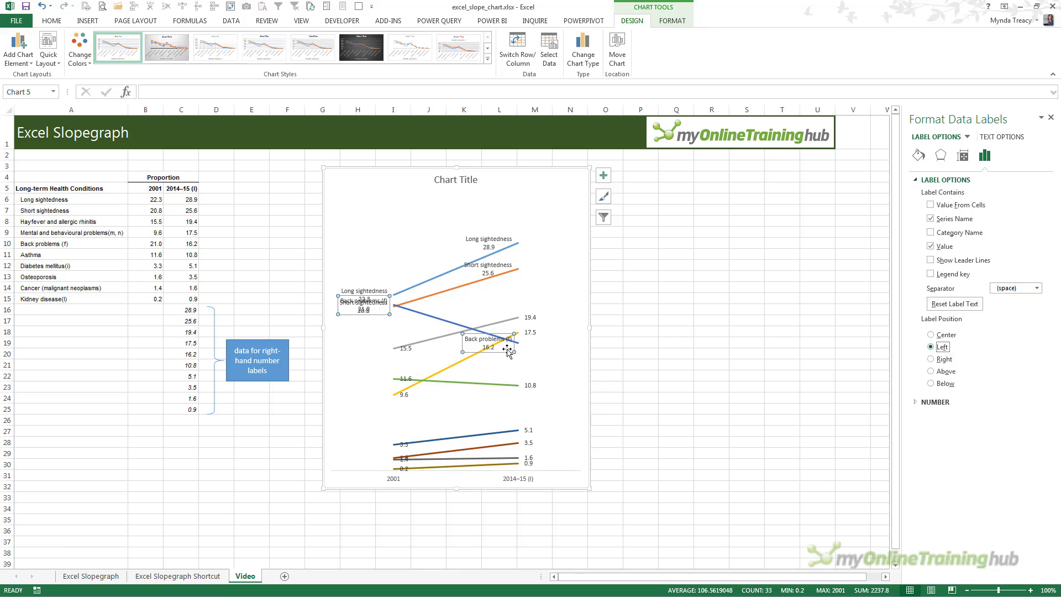
Step: Label Hayfever with name and value, space-separated, left of the points, without leader lines
click(406, 354)
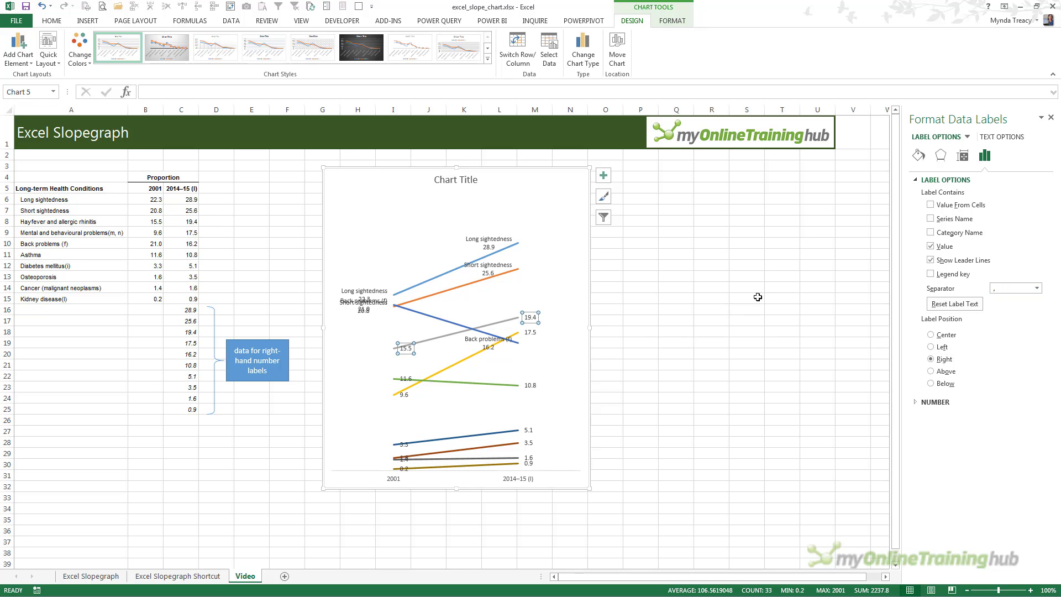
click(931, 218)
click(937, 260)
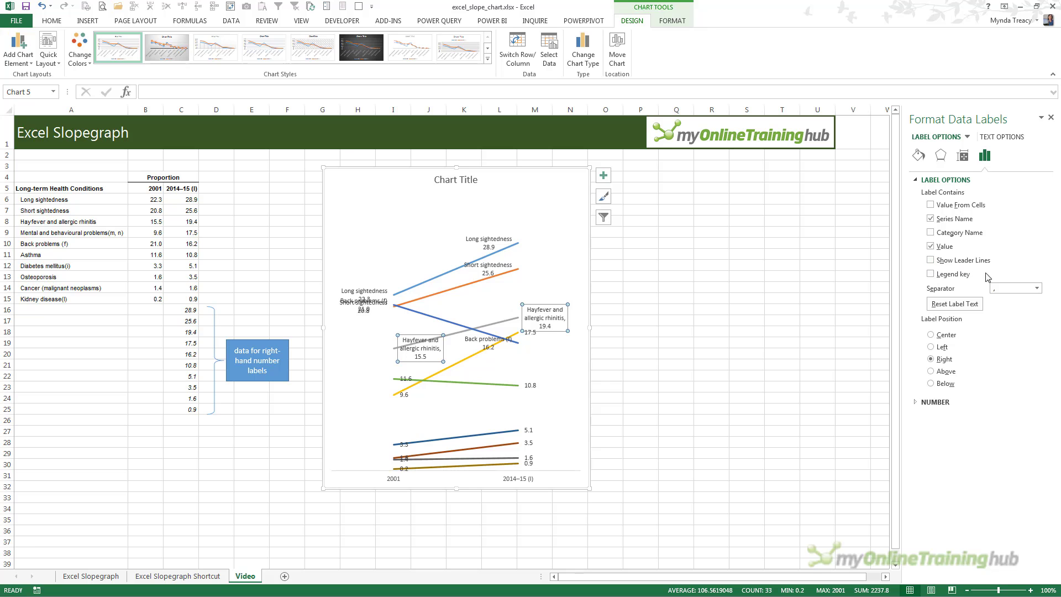
click(1037, 288)
click(1014, 342)
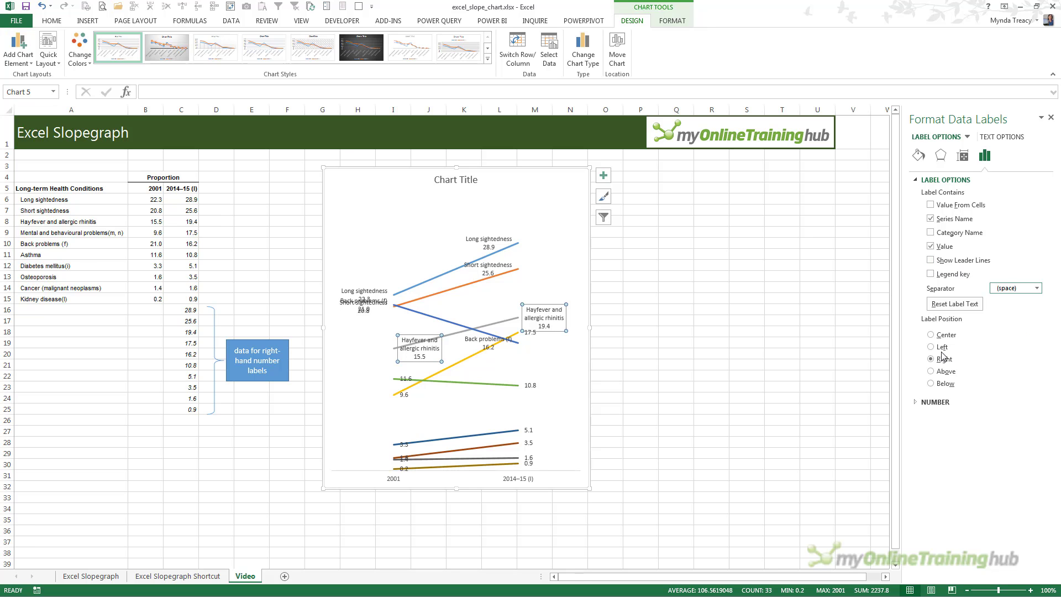
click(942, 346)
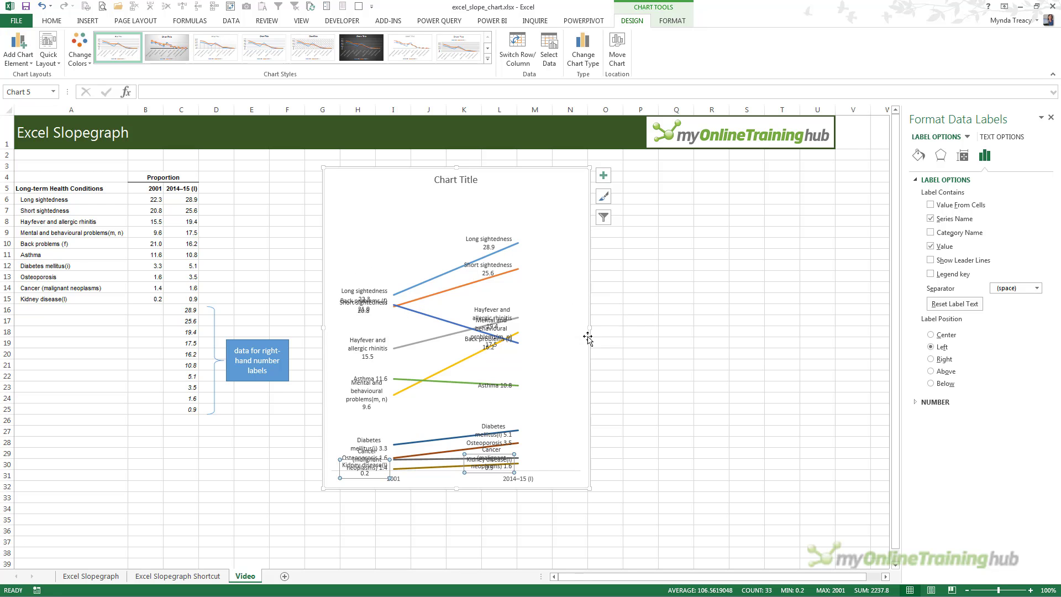
Step: Stretch the chart wider and taller to 17.65 cm by 18.92 cm
drag(589, 328, 691, 319)
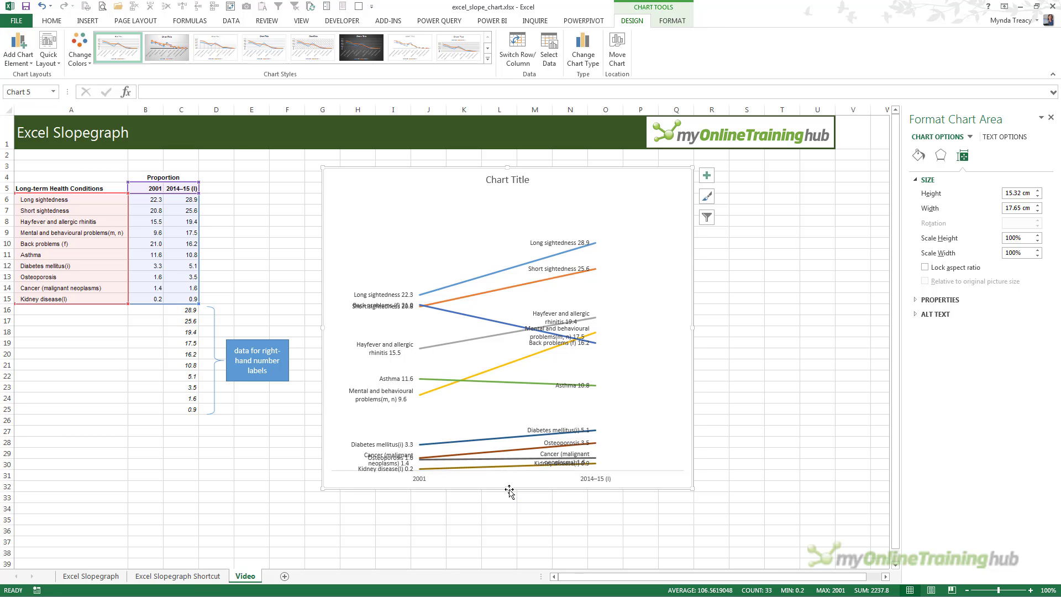
drag(509, 491, 502, 564)
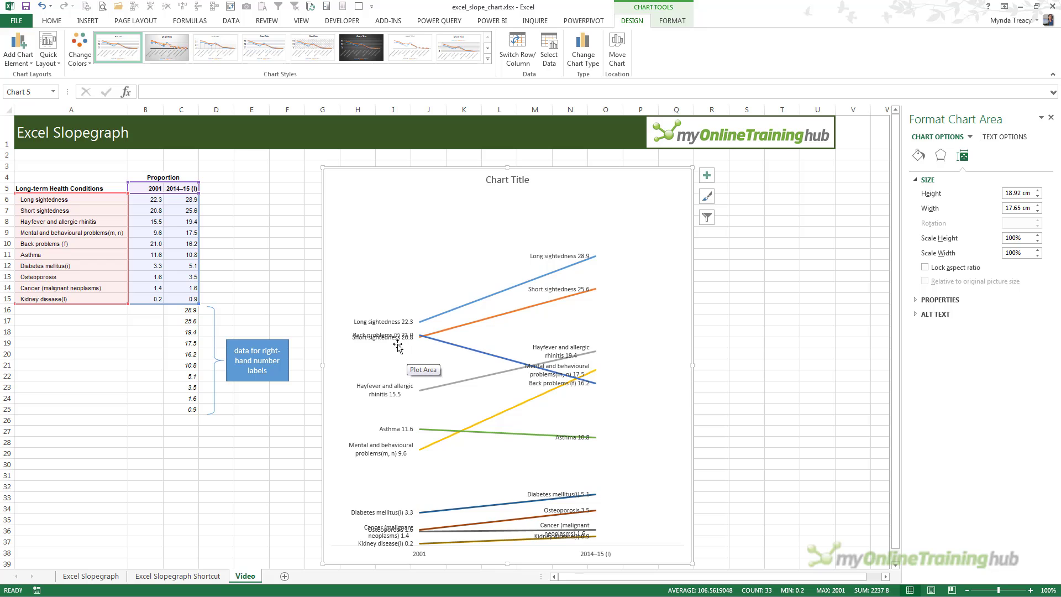
click(381, 394)
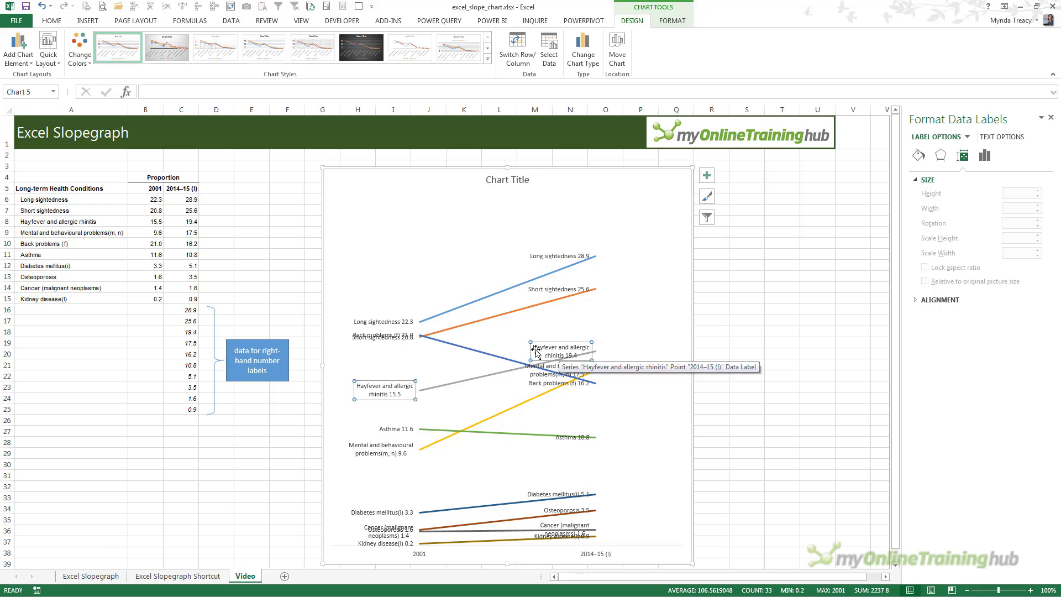
Step: Widen the 2001 Hayfever and allergic rhinitis label leftward so it fits on one line
click(379, 386)
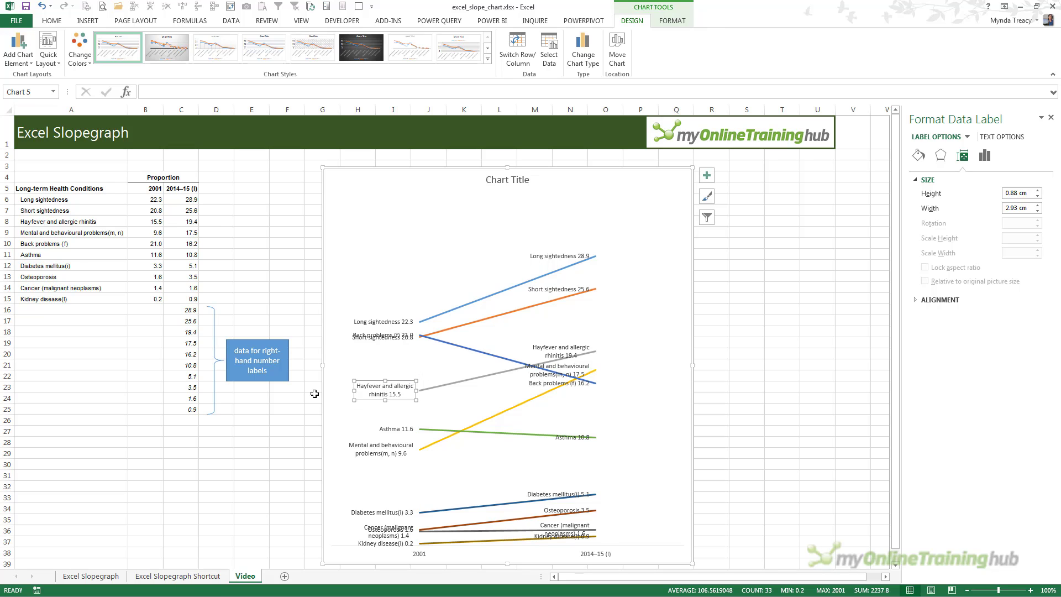
drag(352, 390, 293, 365)
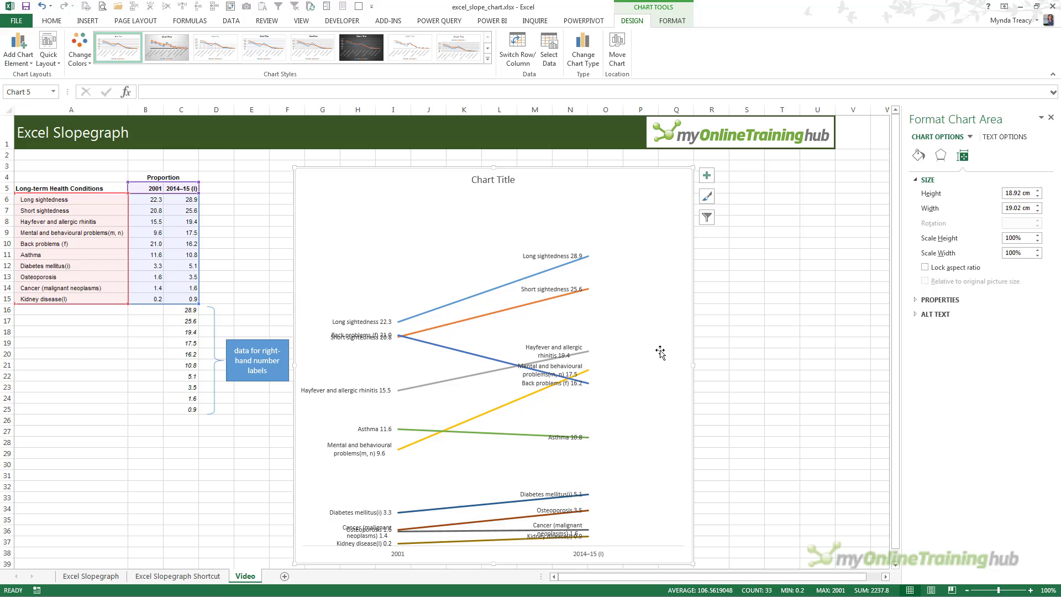
click(370, 389)
click(370, 390)
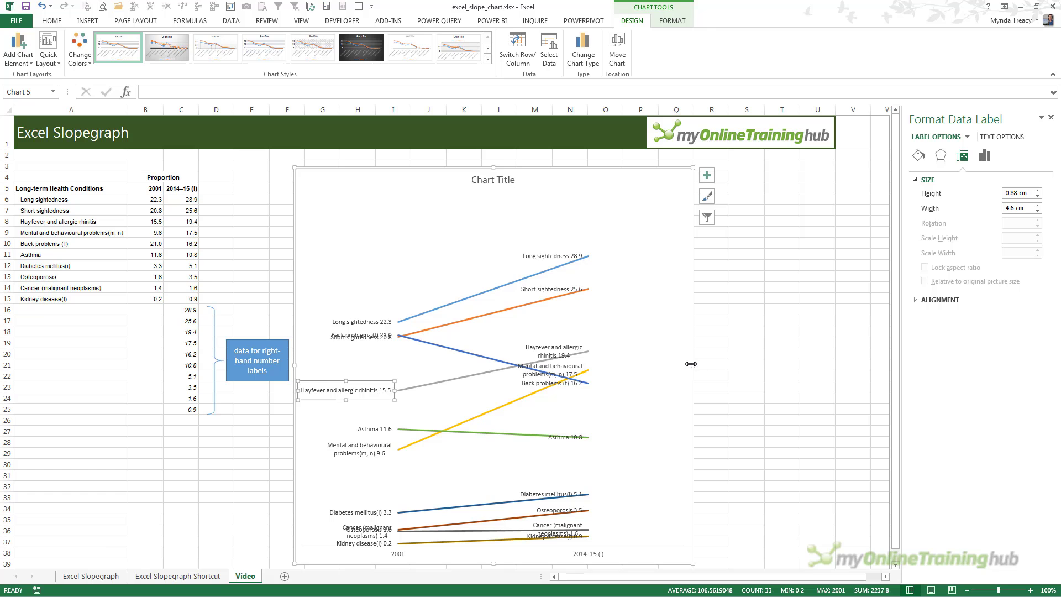
drag(692, 365, 842, 365)
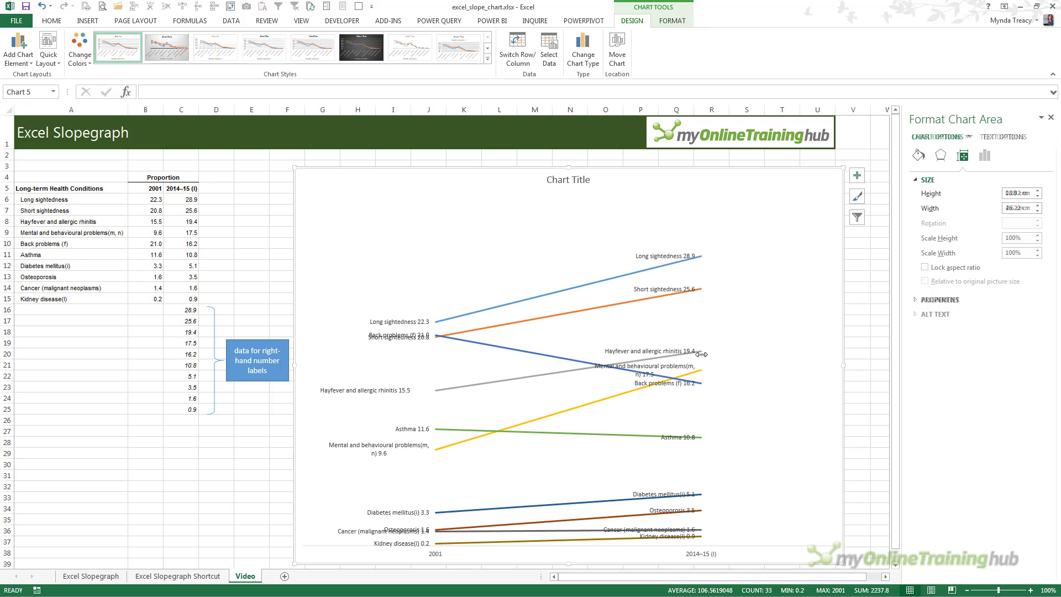
click(705, 314)
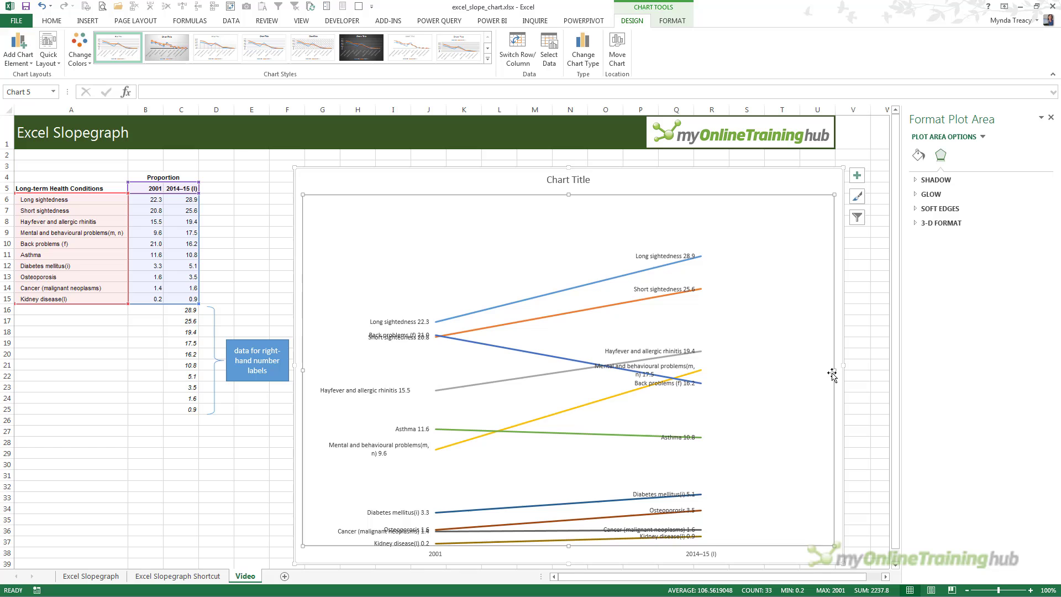
drag(832, 368, 734, 367)
drag(473, 418, 492, 421)
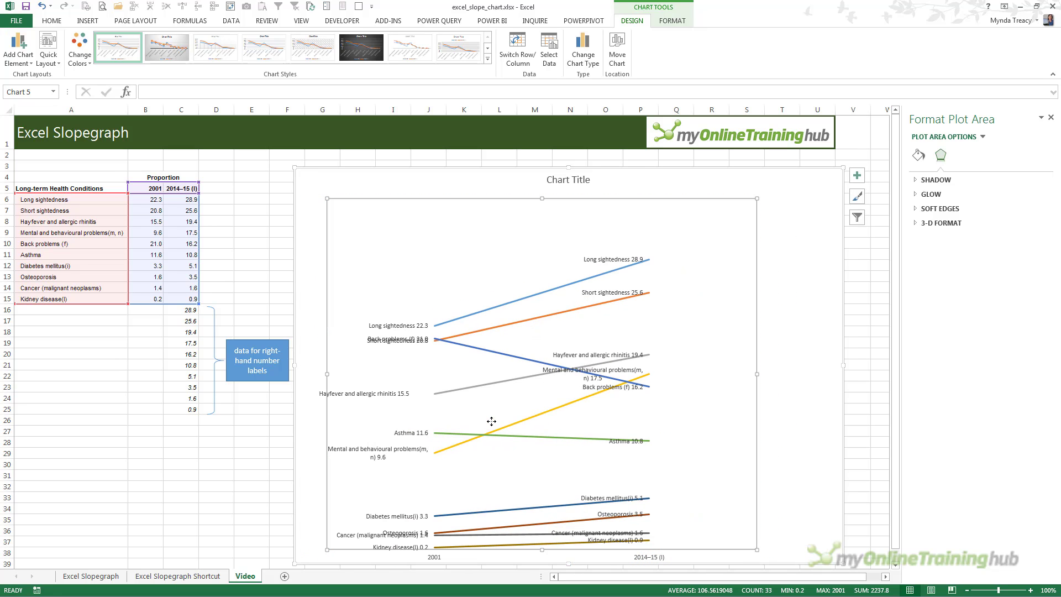
key(ctrl+z)
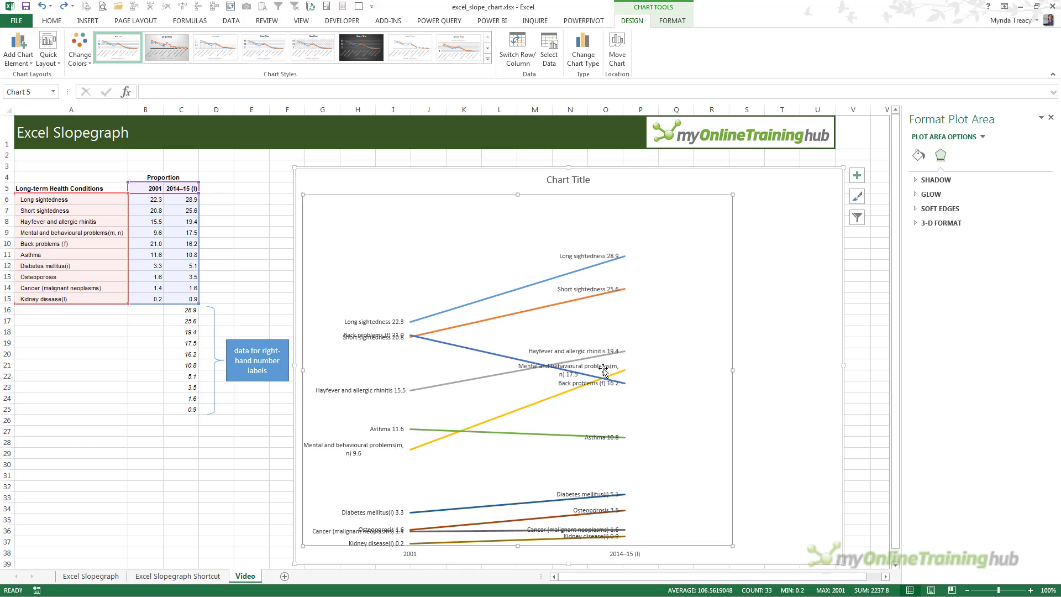
drag(731, 376, 652, 359)
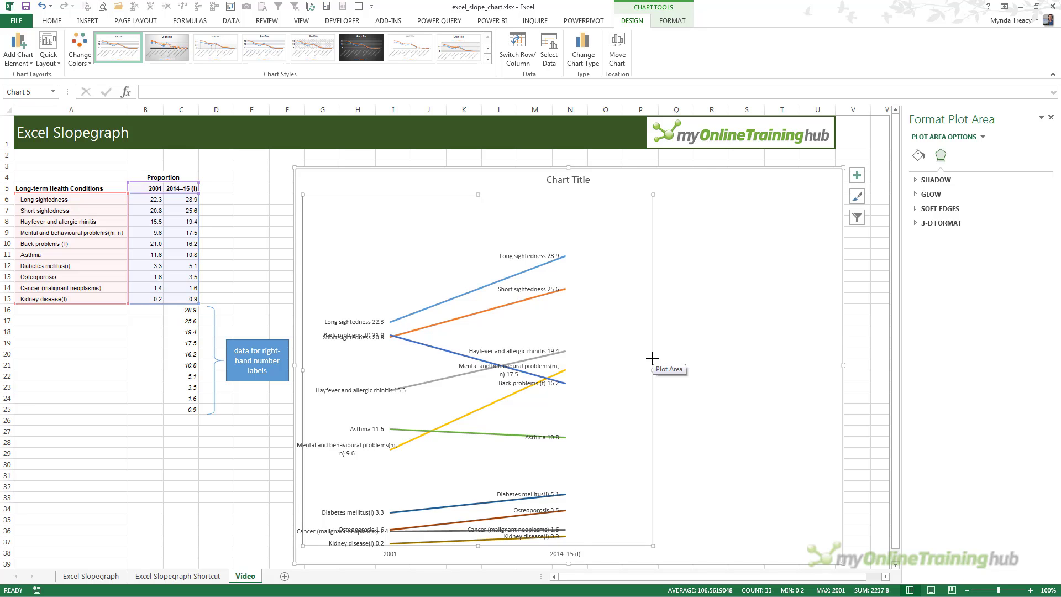
key(ctrl+z)
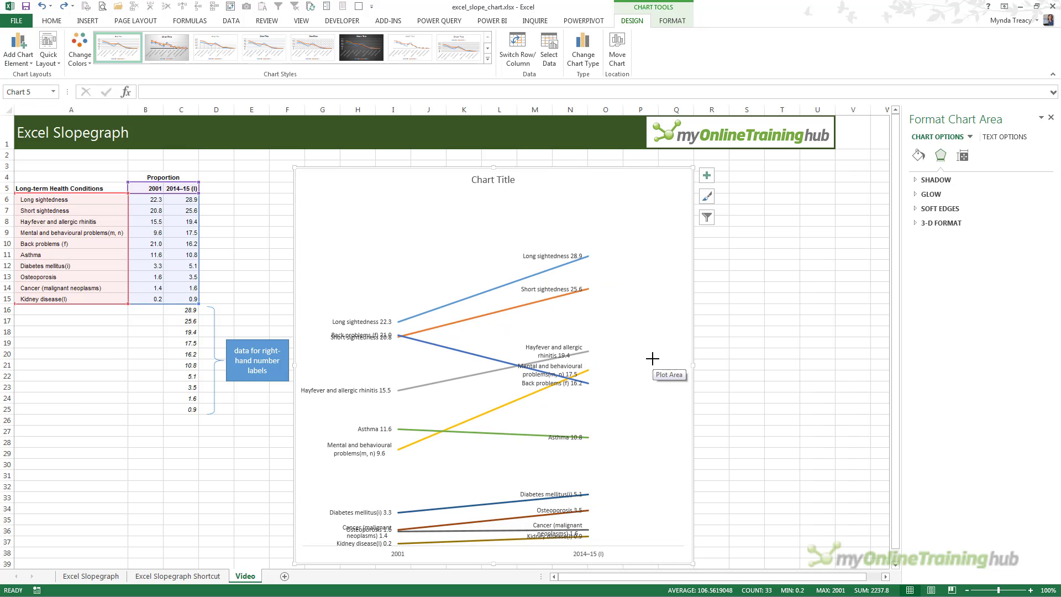
Step: Widen the 2001 Mental and behavioural problems label to the left
click(370, 442)
click(349, 445)
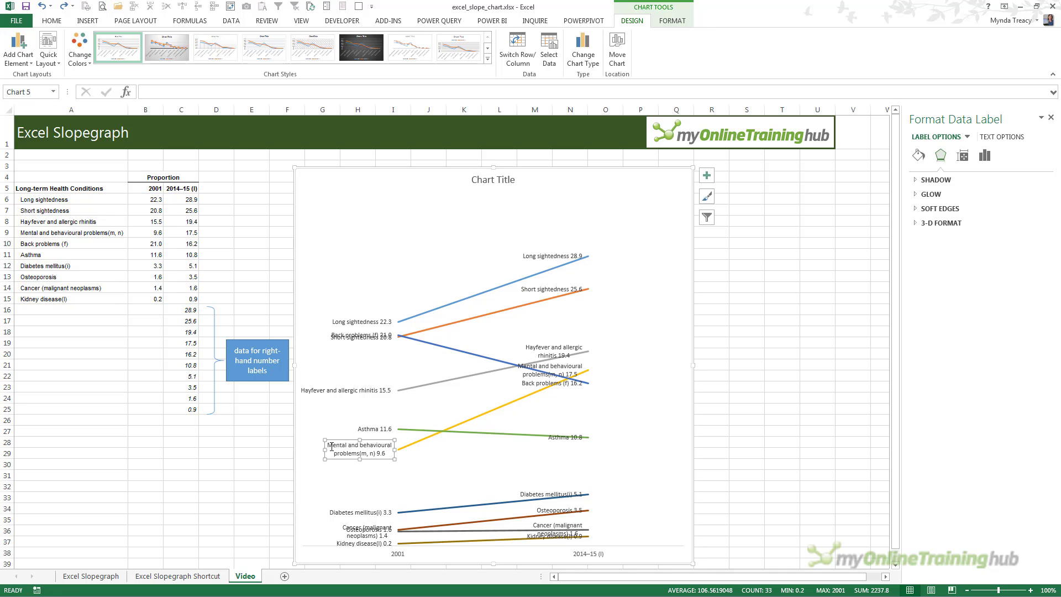
drag(321, 449, 287, 442)
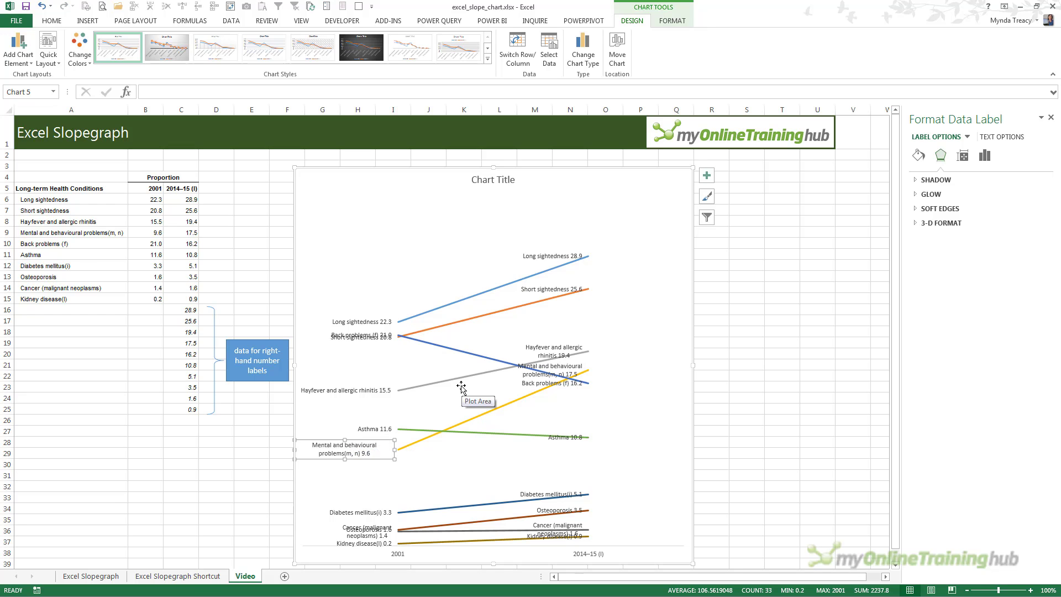
Step: Widen the chart further so the right-hand Hayfever label fits on one line
drag(692, 365, 733, 364)
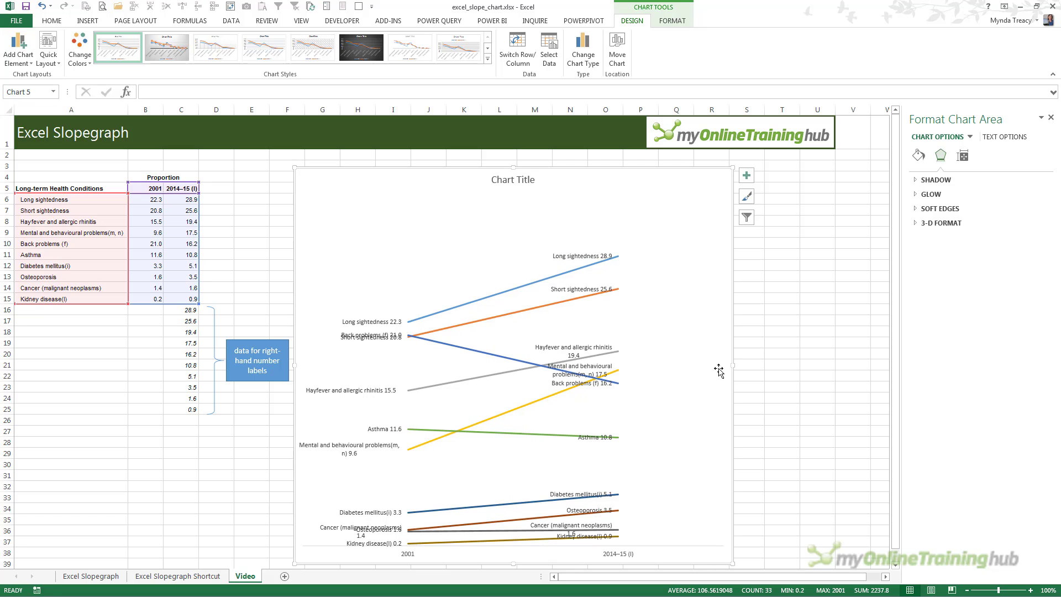
drag(730, 366, 768, 360)
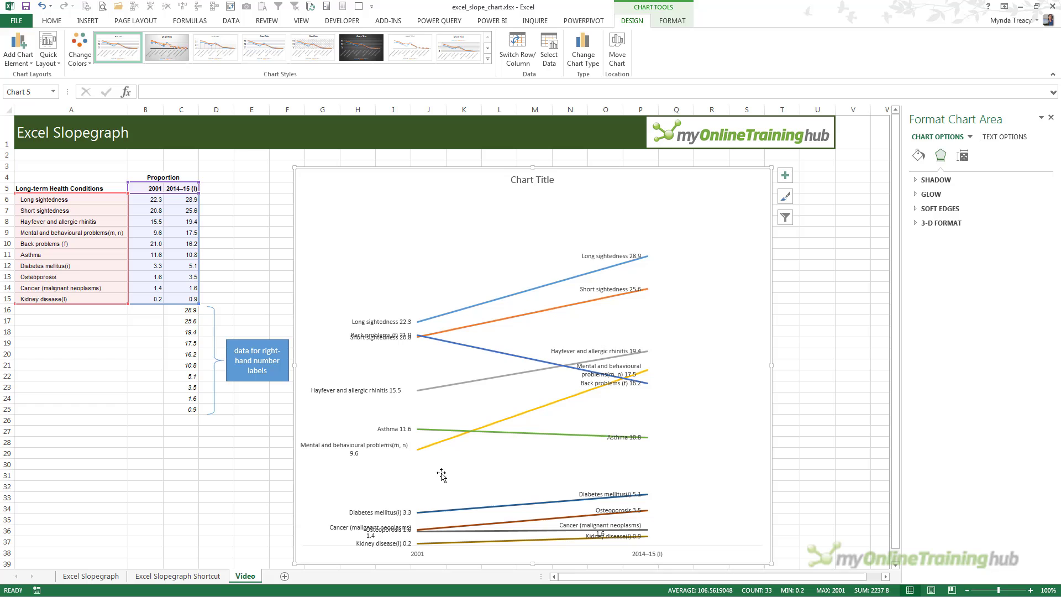
click(381, 449)
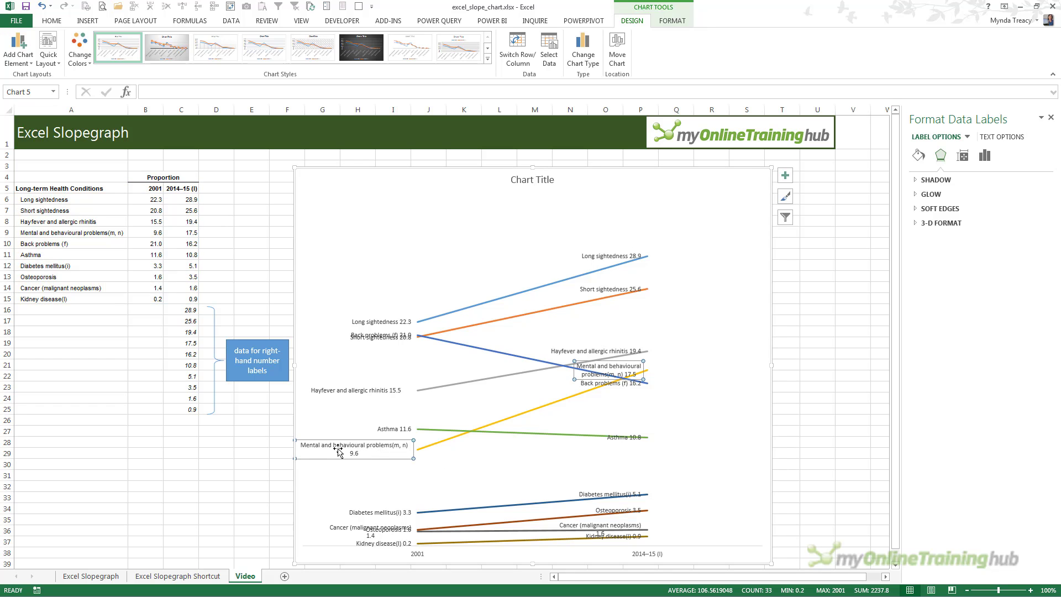
Step: Try moving the 2001 Back problems (f) 21.0 label vertically, leaving it back above Short sightedness
click(378, 336)
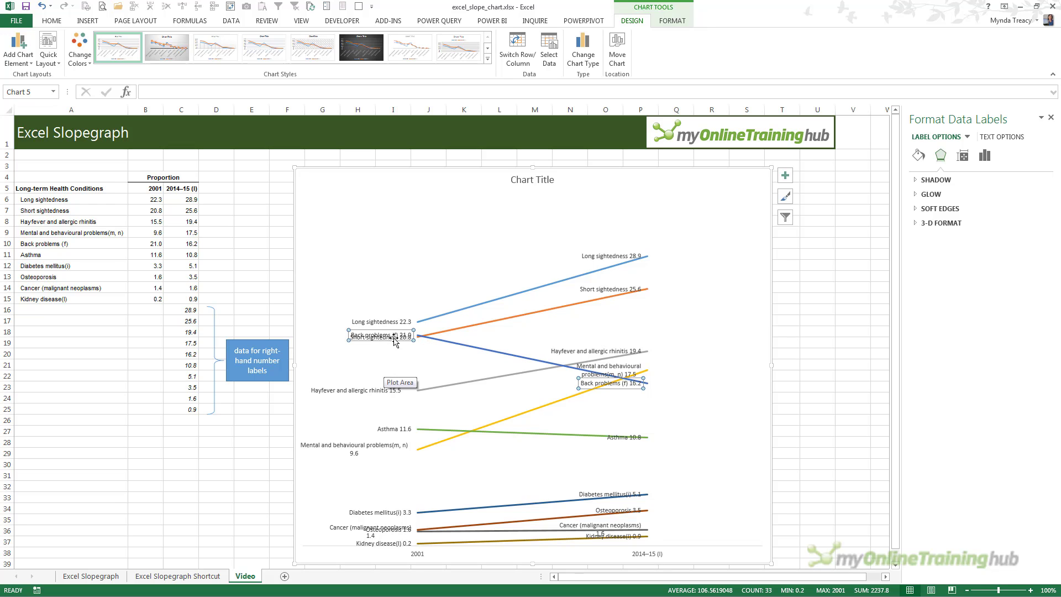
click(394, 335)
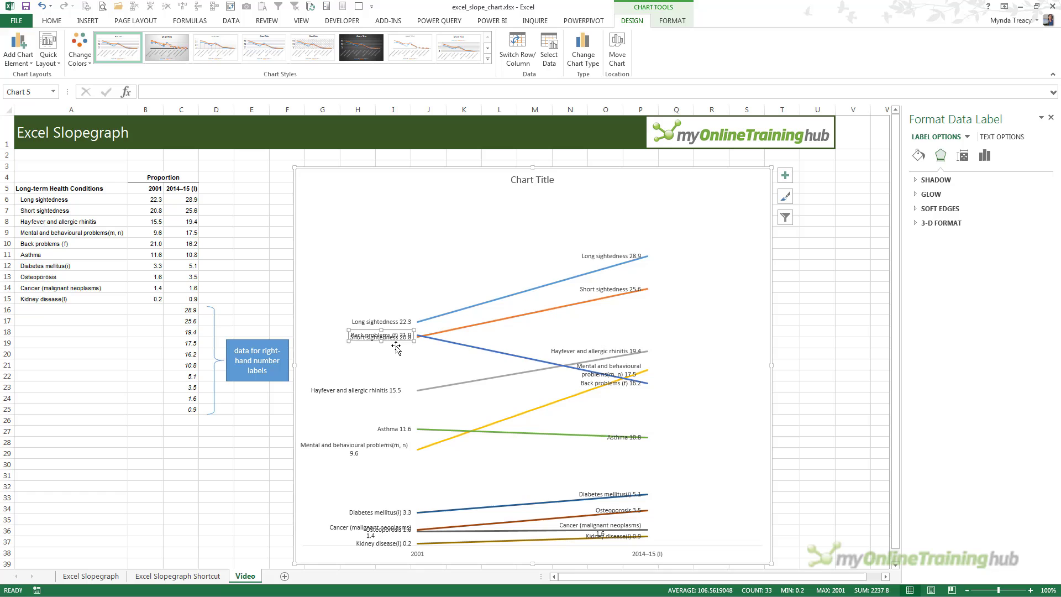
key(shift)
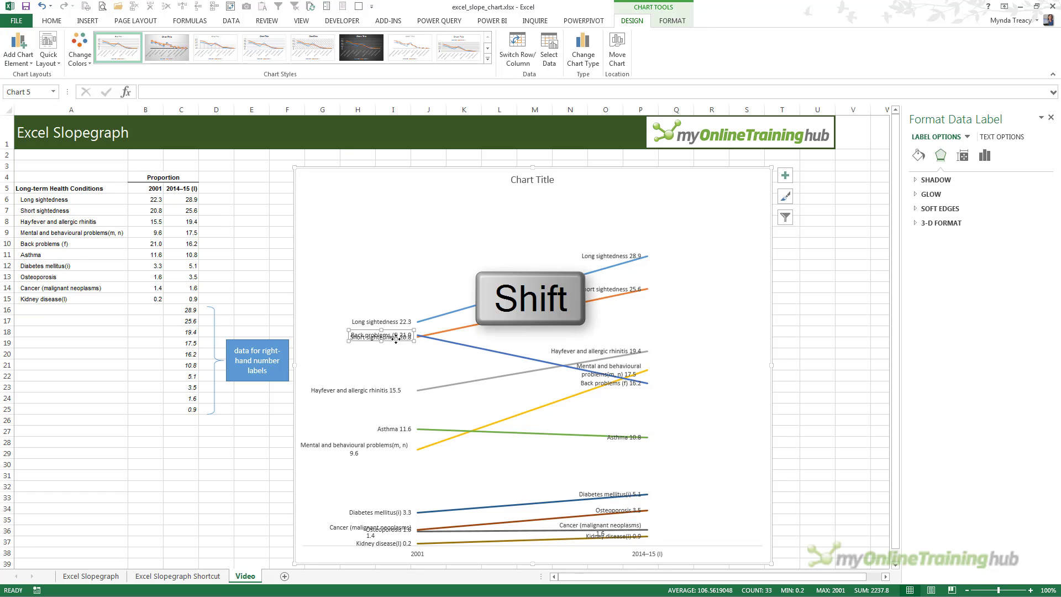
drag(395, 340, 402, 355)
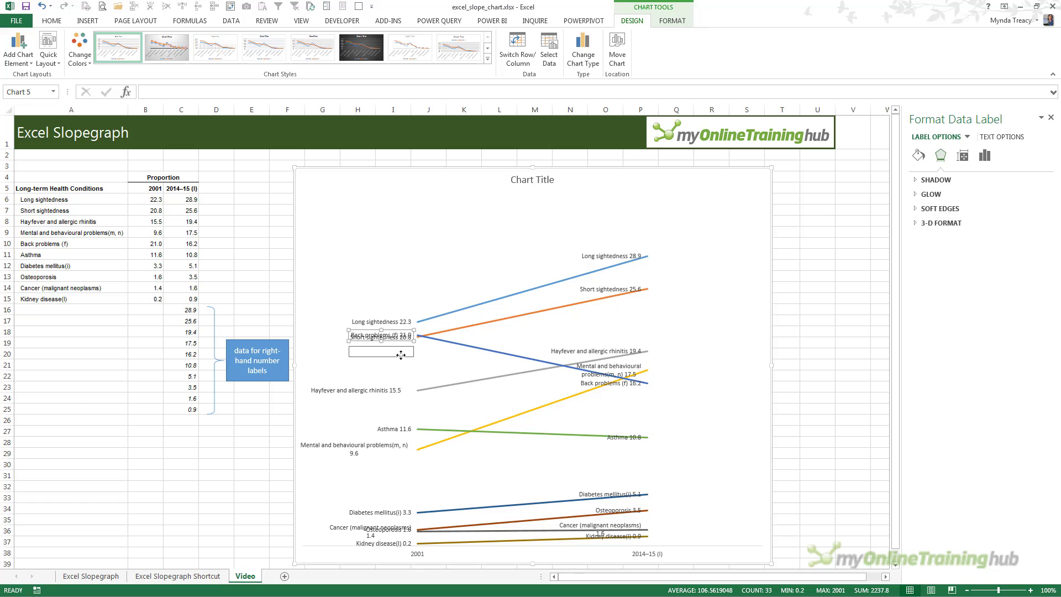
drag(401, 355, 401, 355)
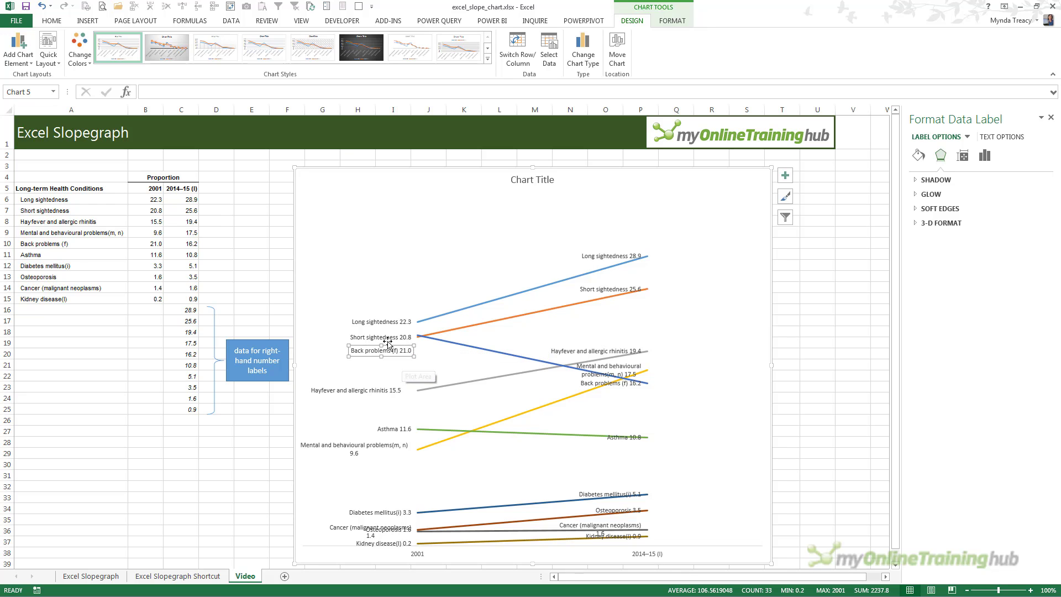
drag(391, 345, 394, 326)
click(398, 342)
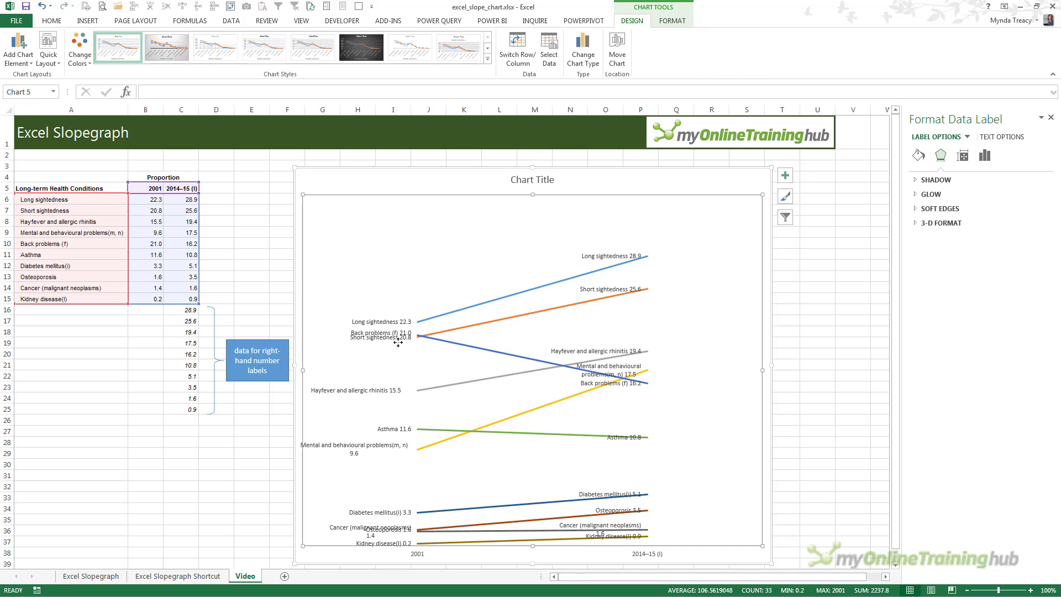
Step: Place the 2001 Short sightedness 20.8 label just beneath Back problems (f) 21.0
click(397, 332)
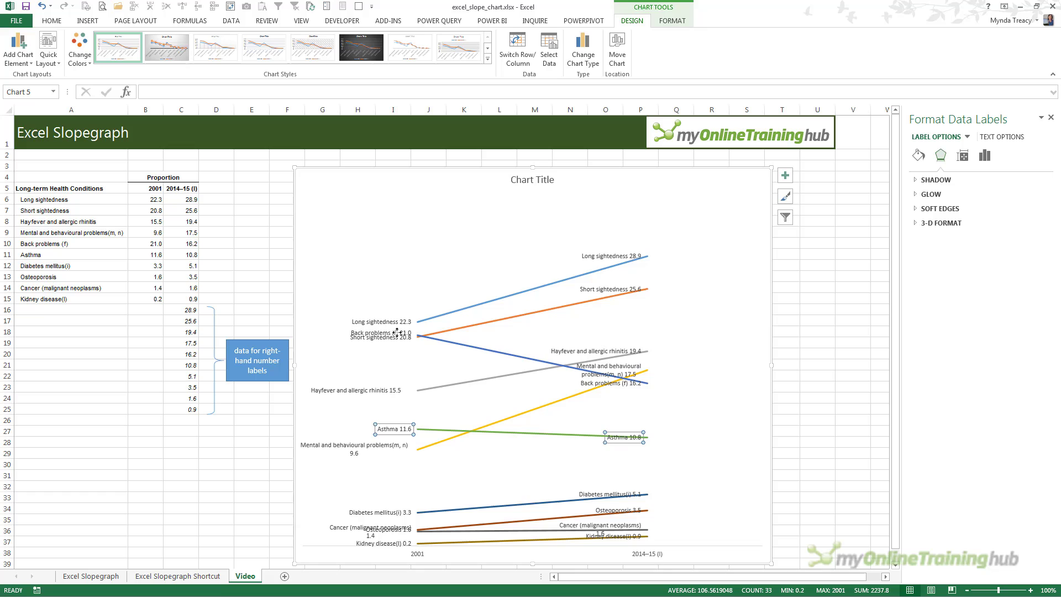
key(Up)
key(Up)
key(Up)
key(Up)
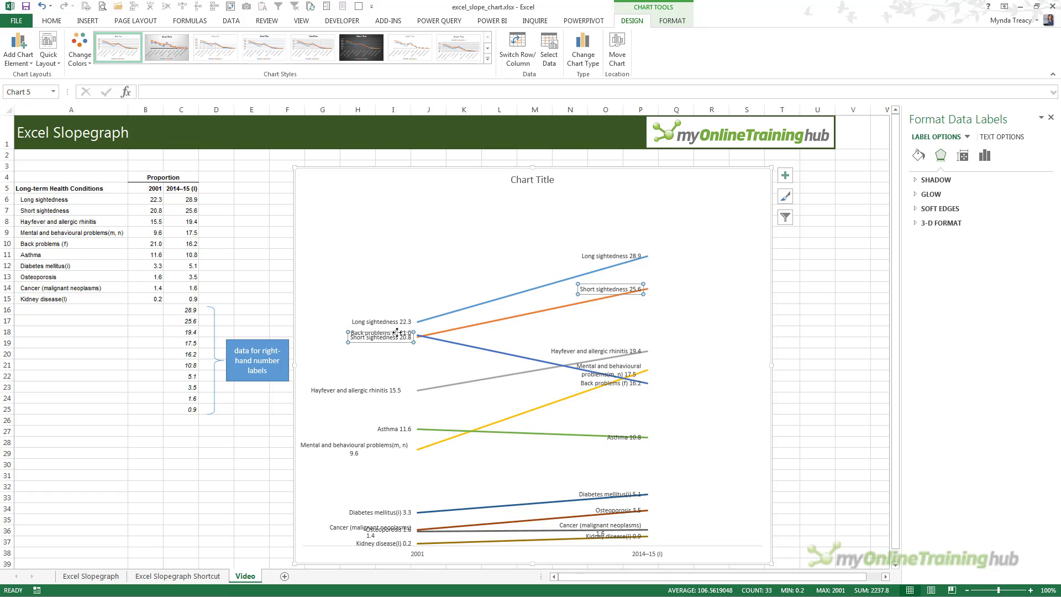
click(399, 341)
drag(399, 341, 401, 349)
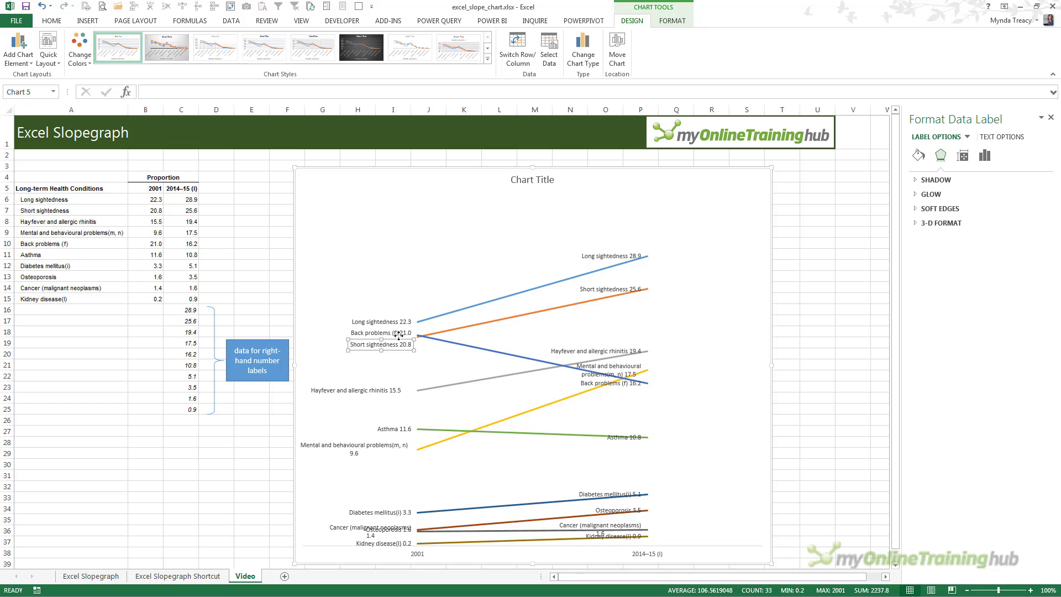
drag(401, 342, 399, 337)
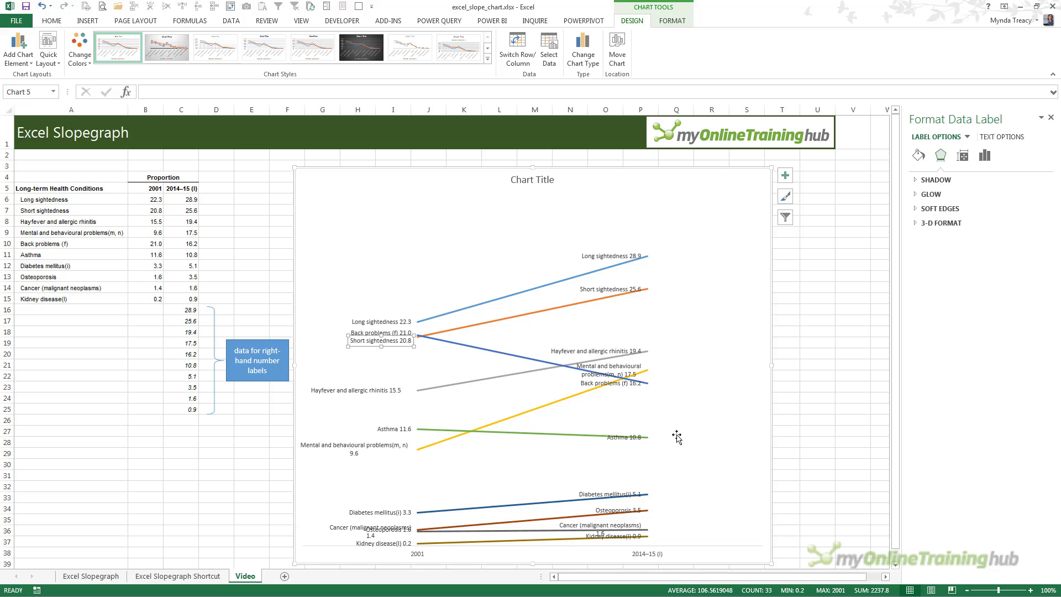
click(380, 393)
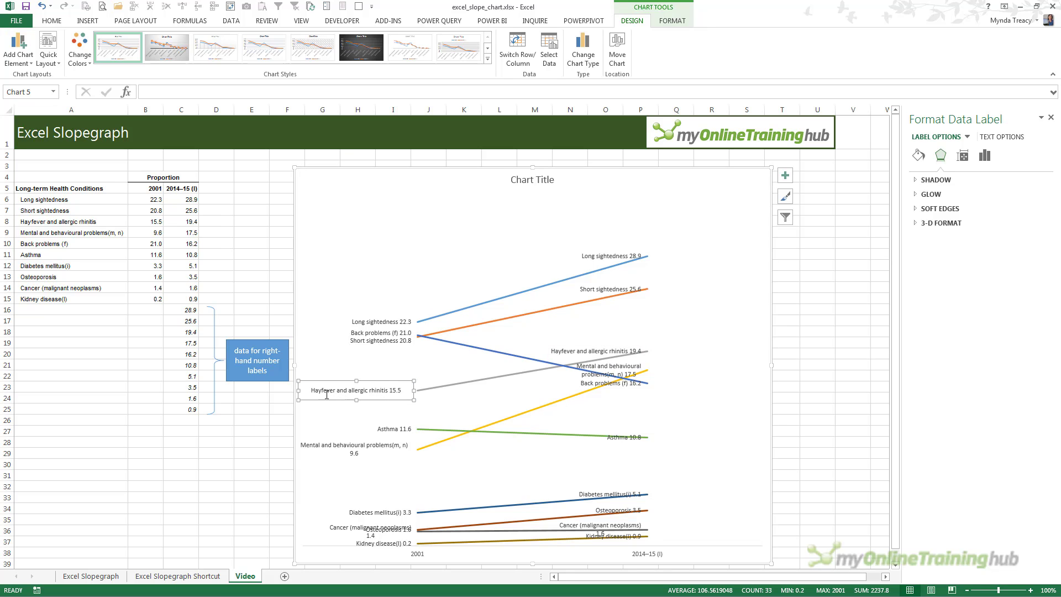
Step: Nudge the Hayfever label rightward and select the Long sightedness labels
drag(326, 399, 337, 398)
click(671, 335)
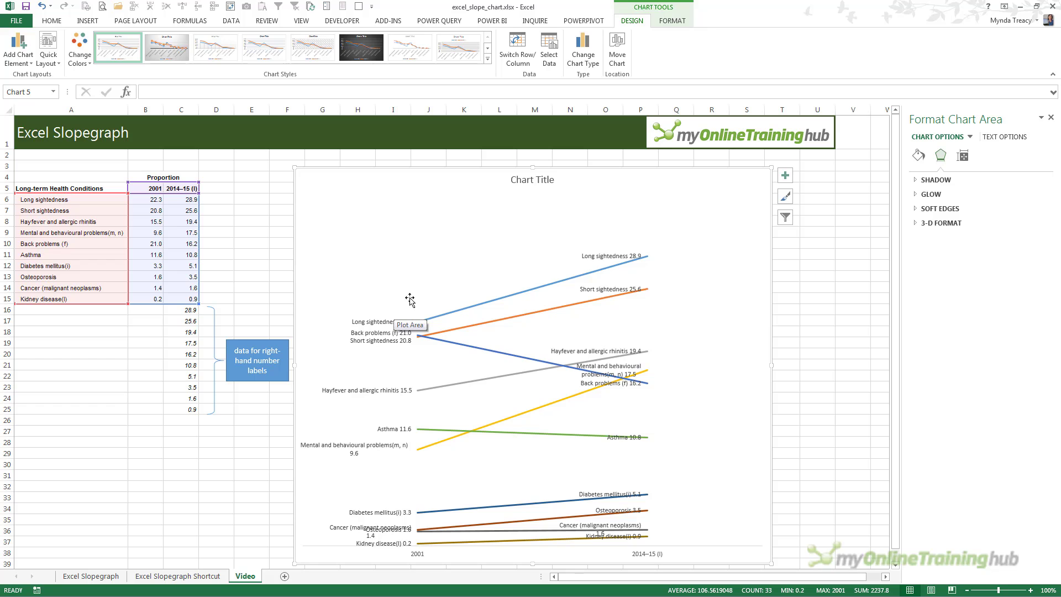
click(624, 257)
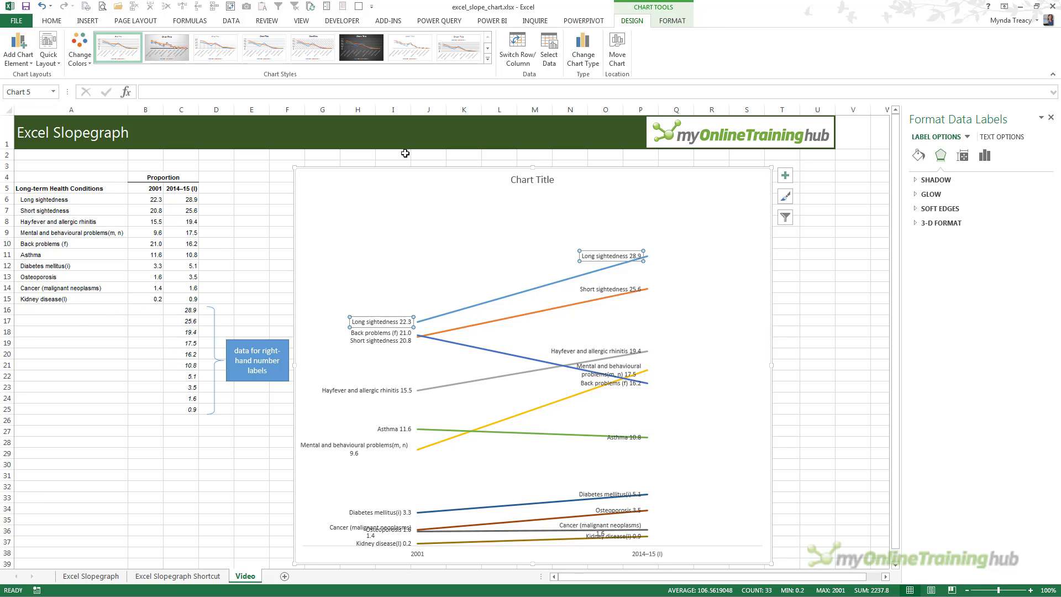
click(426, 171)
Step: Inspect the Long sightedness 22.3 and 28.9 labels, then view the finished Excel Slopegraph sheet
click(371, 321)
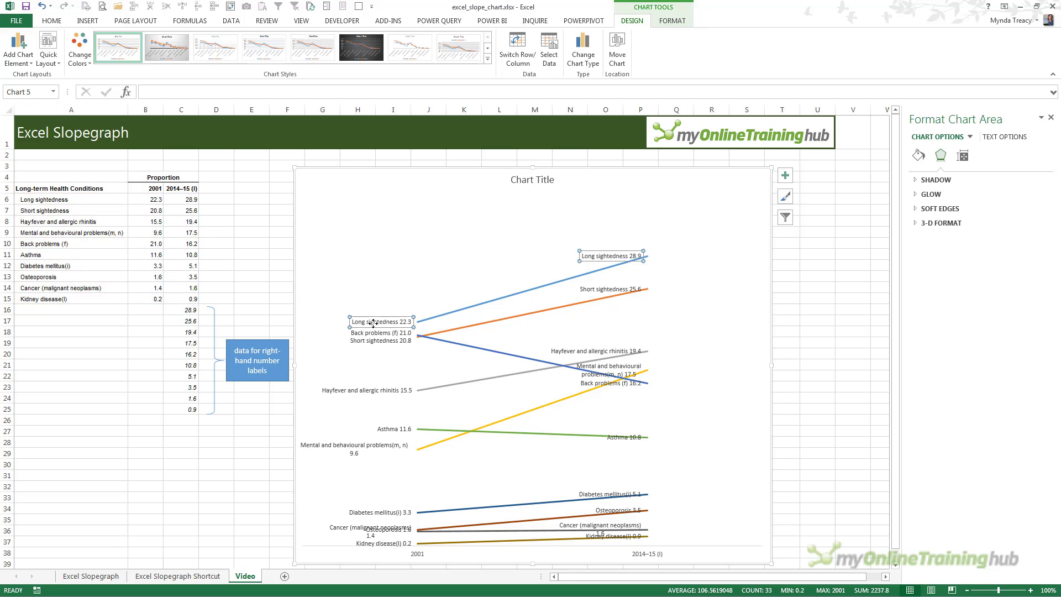
click(373, 320)
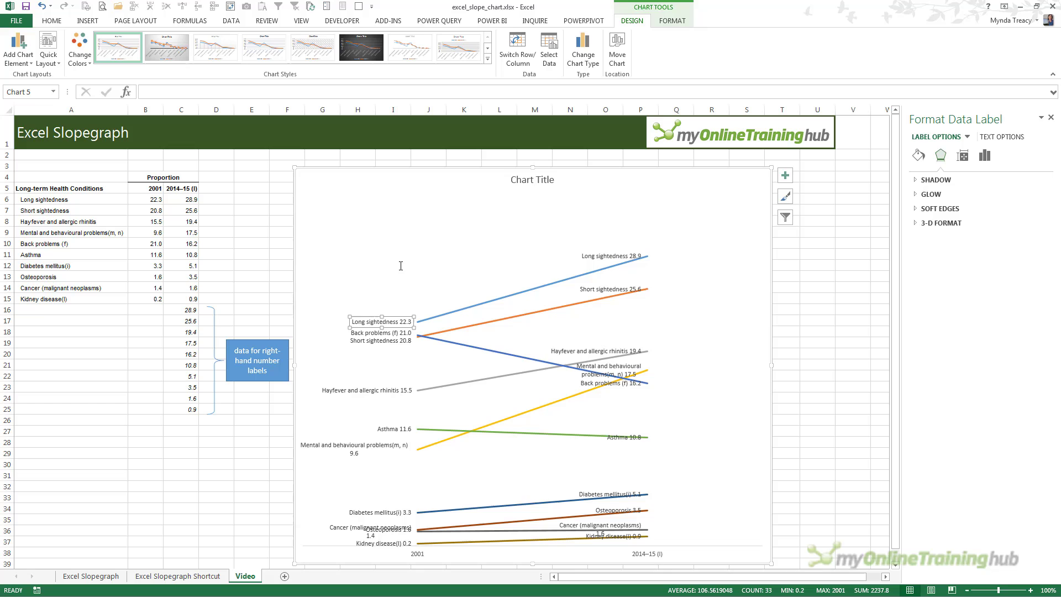
click(626, 256)
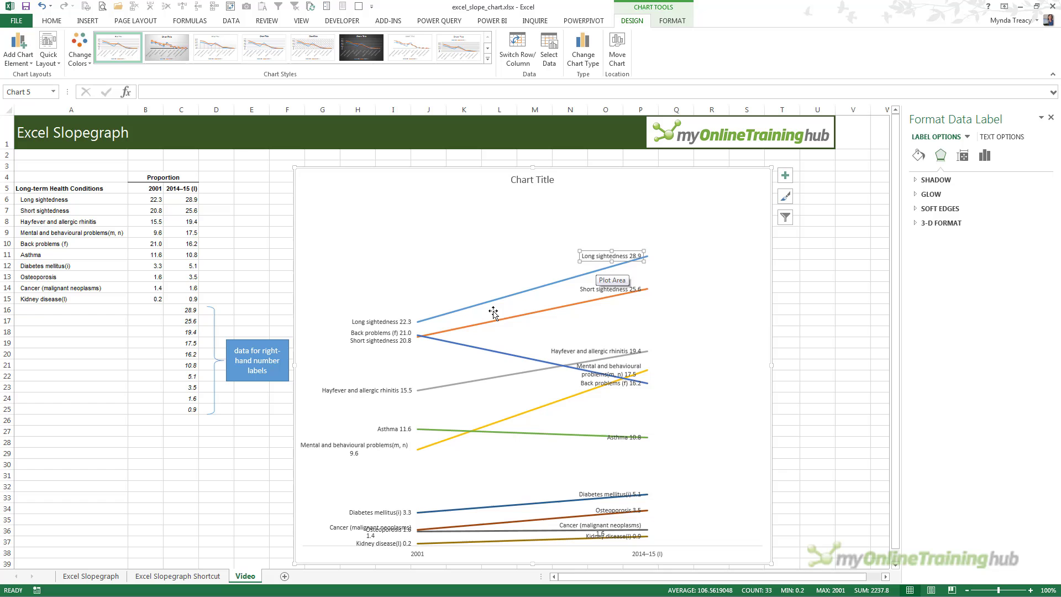
click(80, 578)
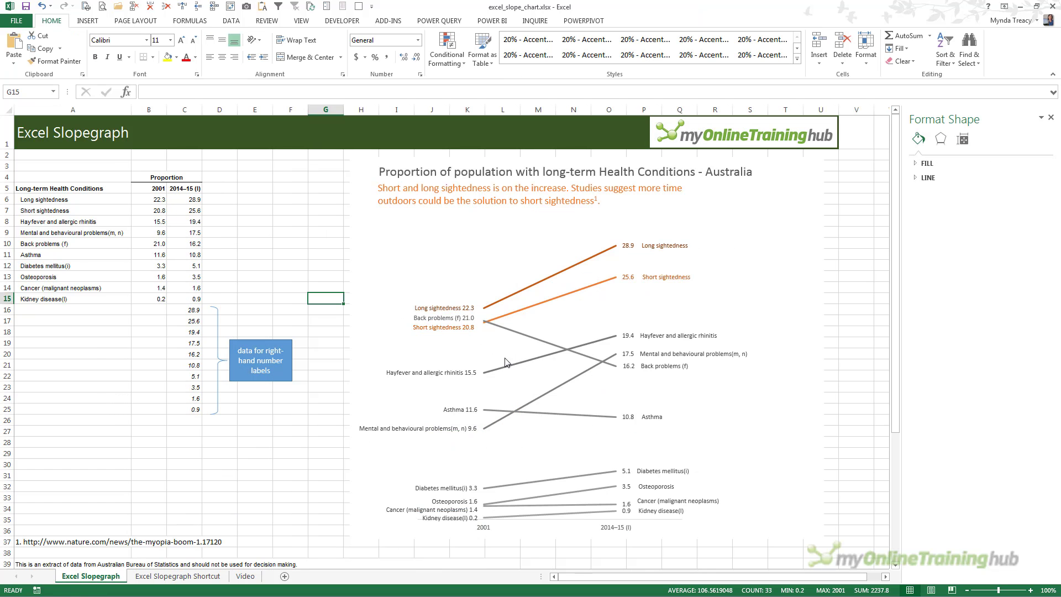
Step: Inspect the finished 28.9 Long sightedness label's options and values in C16:C25, then go back to Video
click(664, 250)
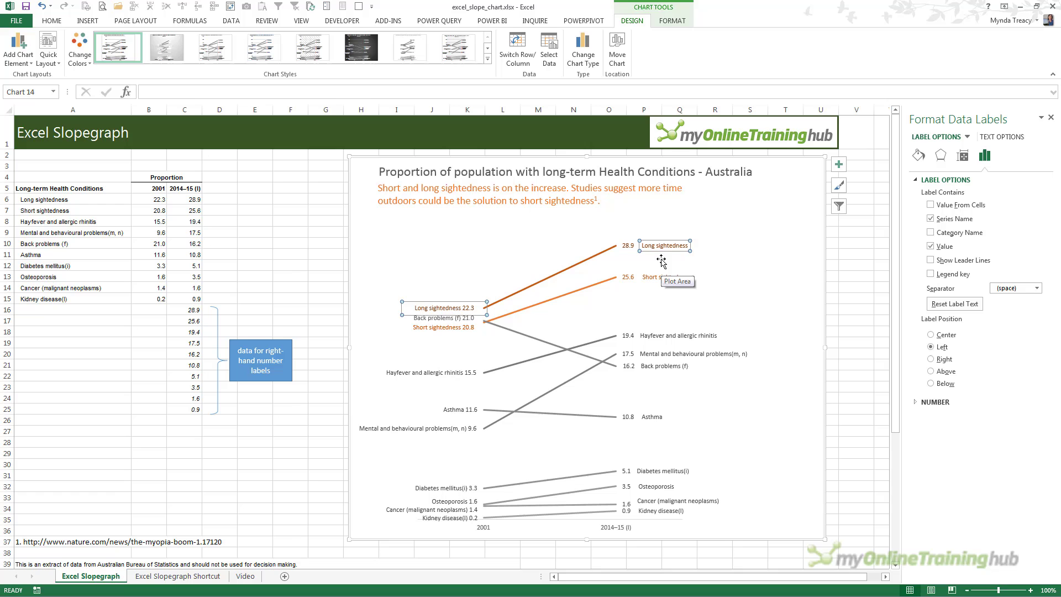
click(661, 250)
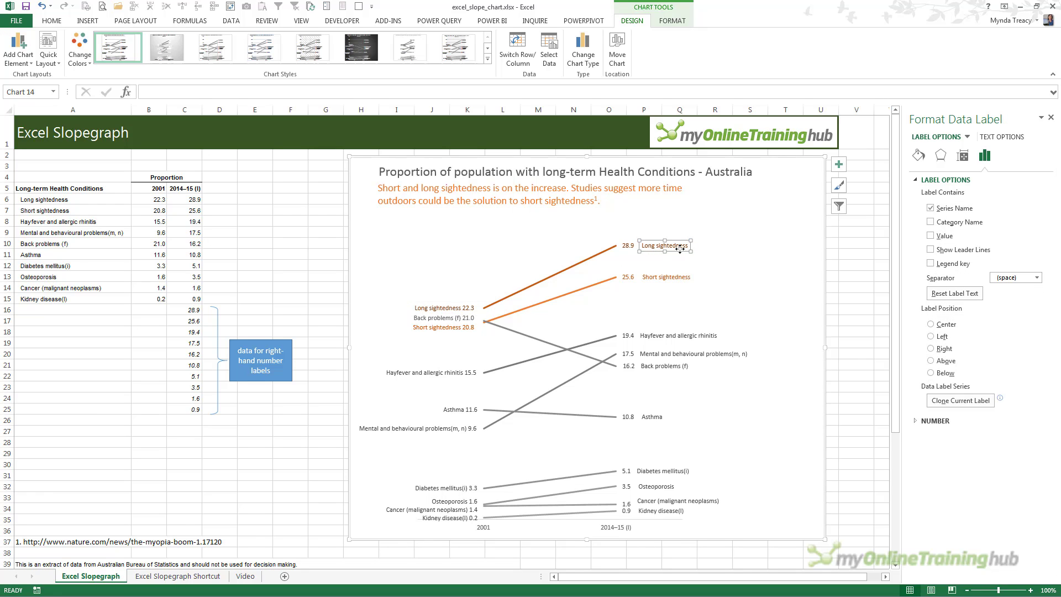
click(631, 248)
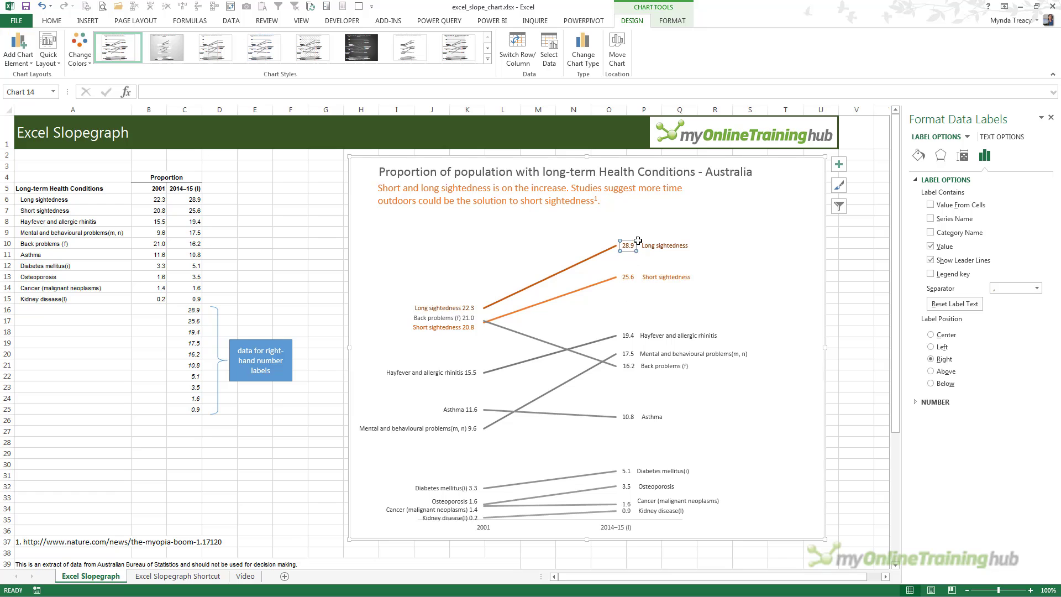
drag(190, 308, 187, 409)
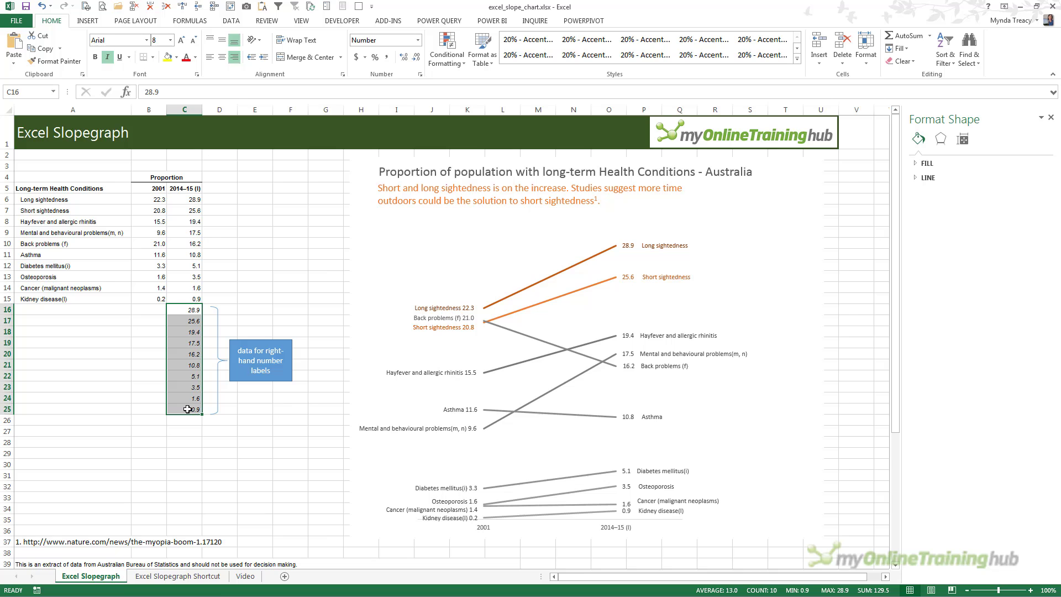
click(244, 576)
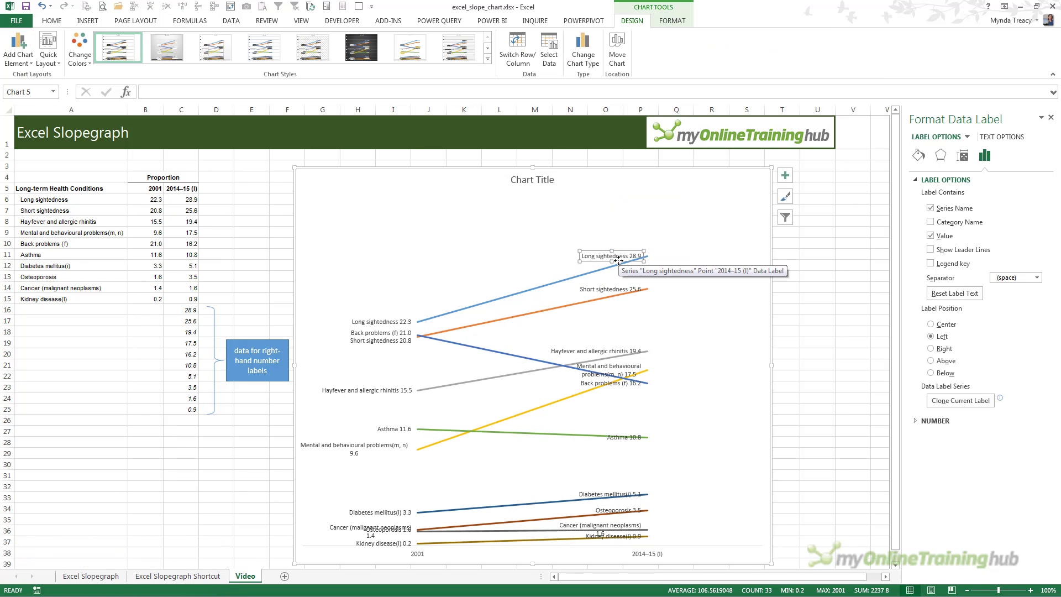
Step: Extend the chart data to row 25 and place the Long sightedness name after 28.9
click(481, 255)
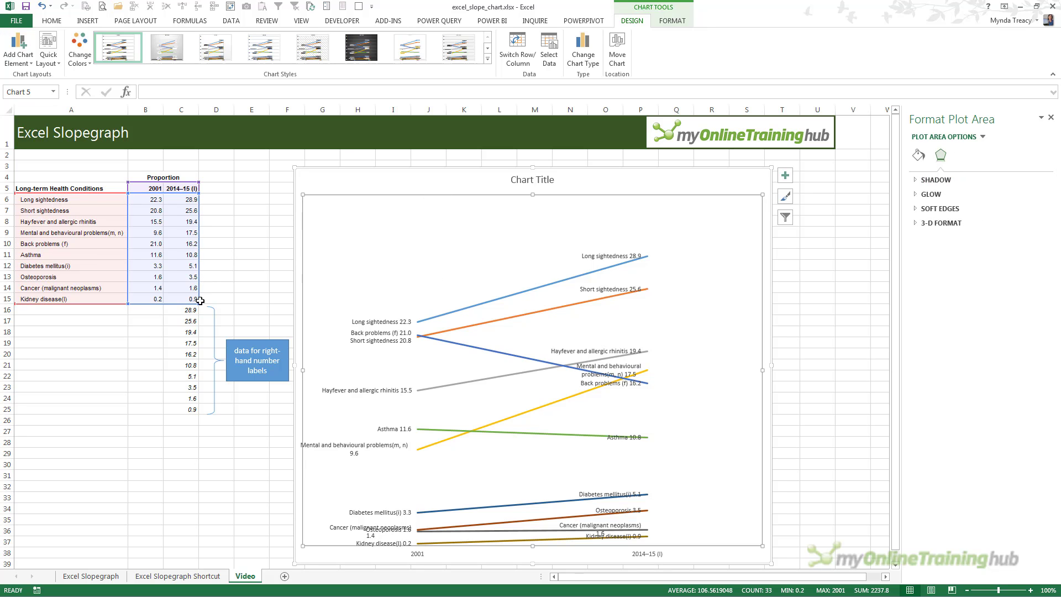
drag(198, 303, 198, 413)
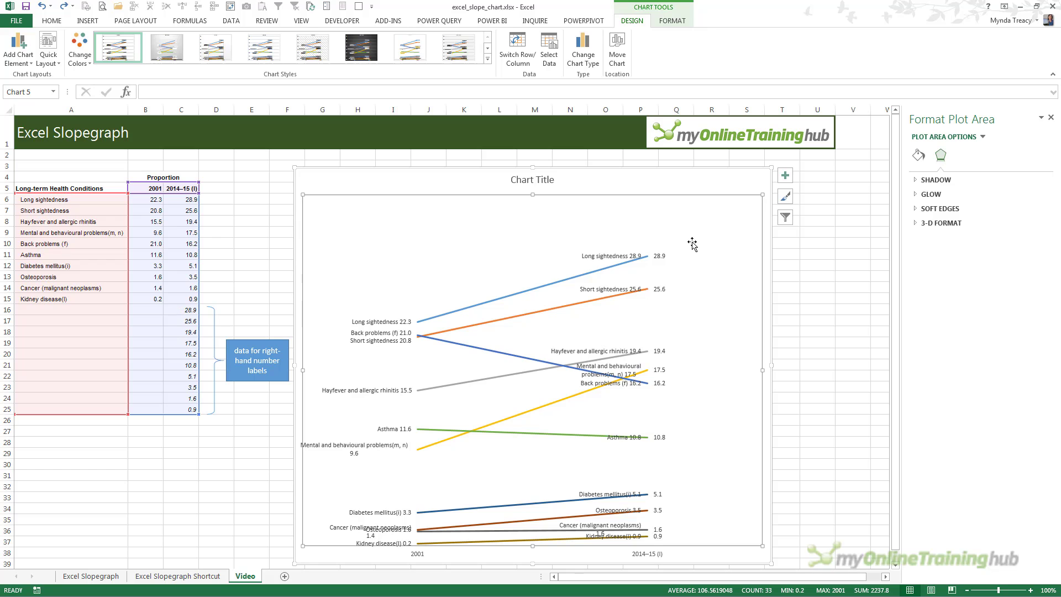
click(609, 257)
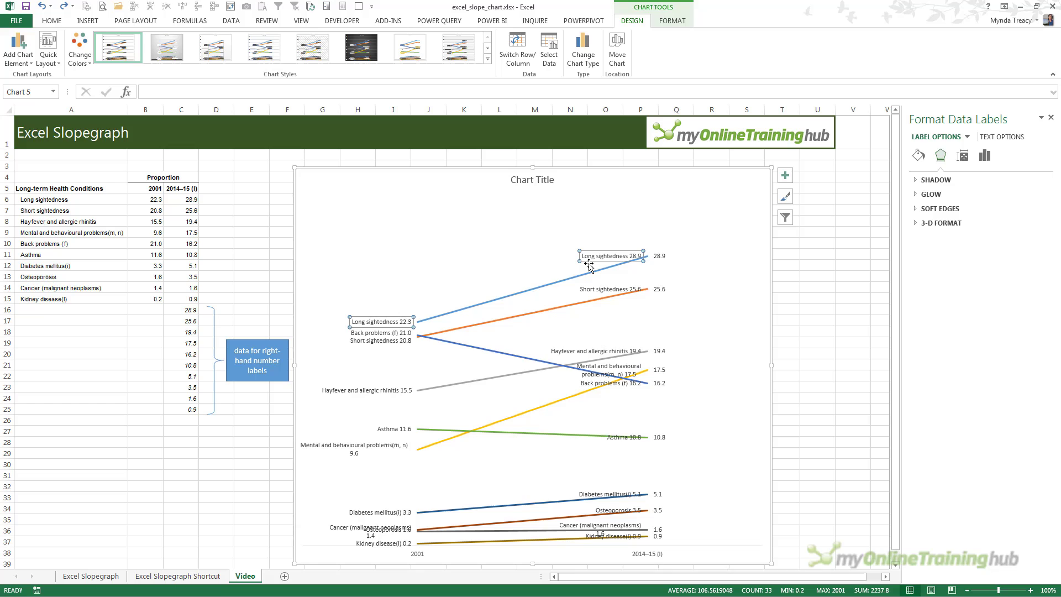
click(621, 257)
click(985, 155)
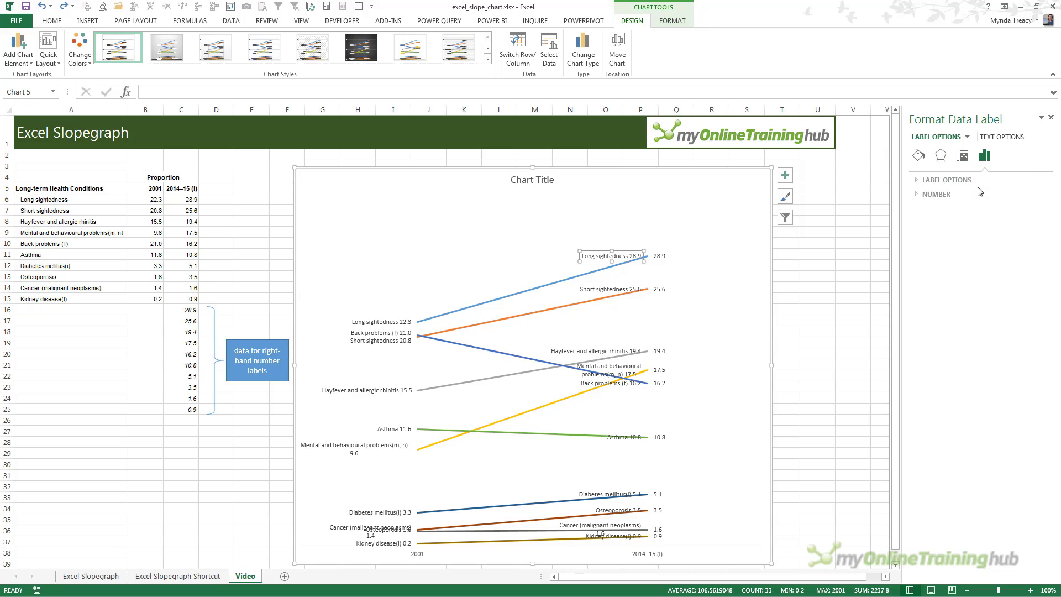
click(946, 179)
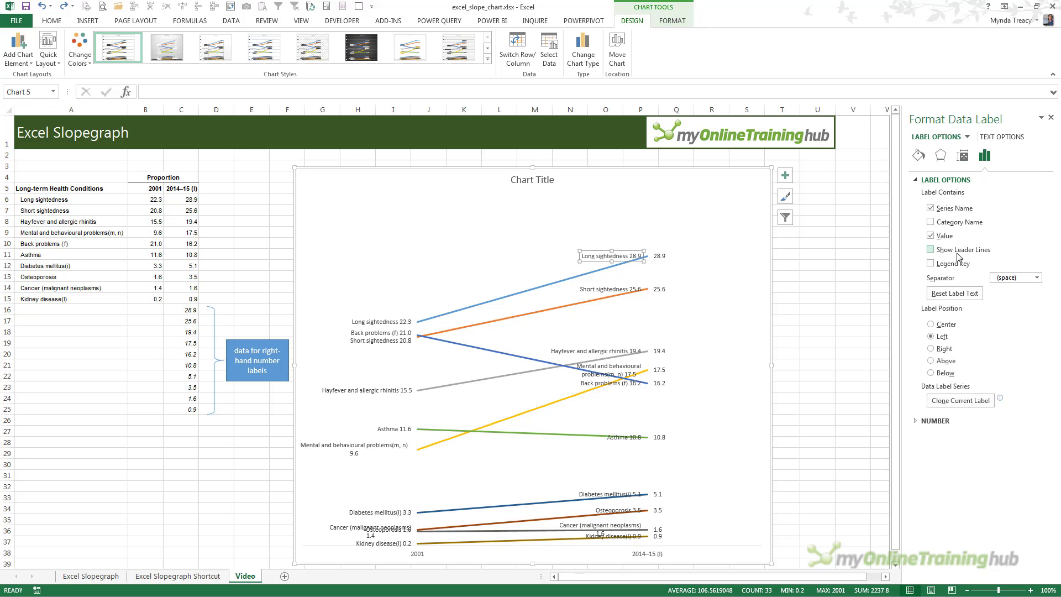
click(944, 236)
click(944, 349)
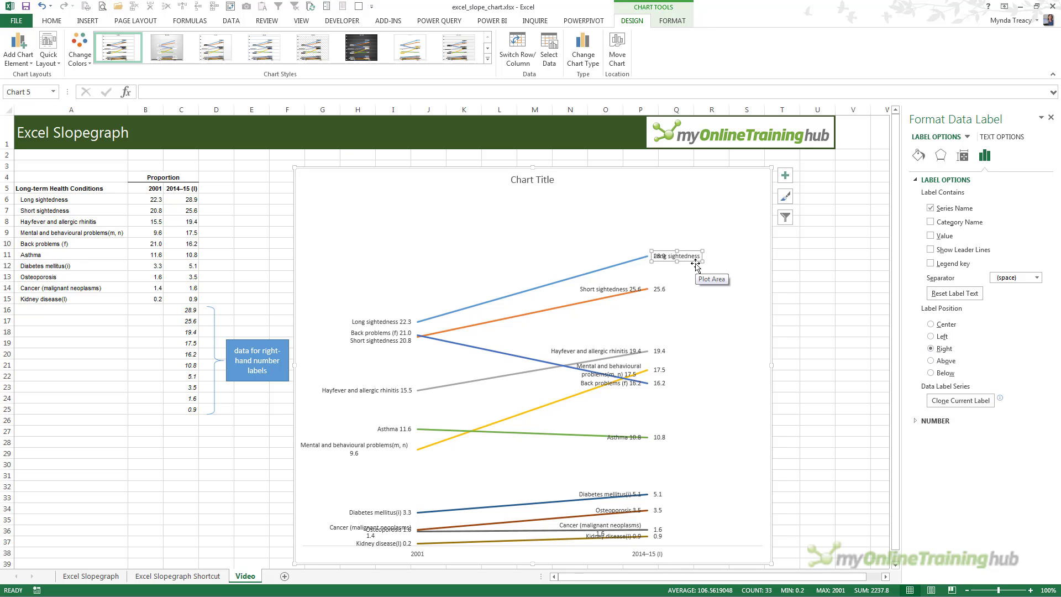
click(685, 257)
click(686, 258)
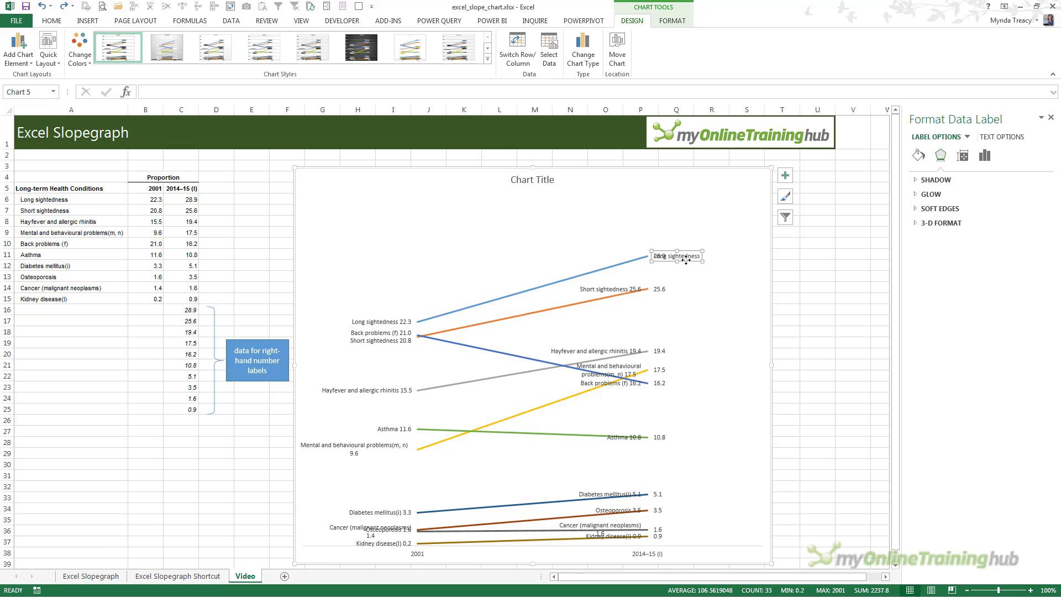
drag(686, 260, 702, 260)
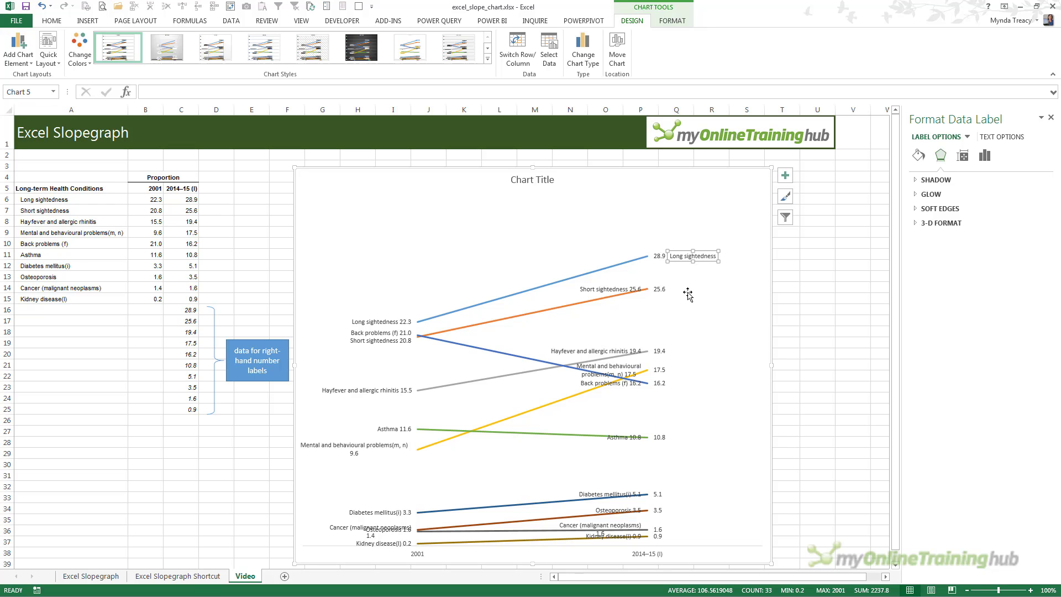
Step: Set the Short sightedness right label to name only, position Right, moved after 25.6
click(617, 287)
click(618, 287)
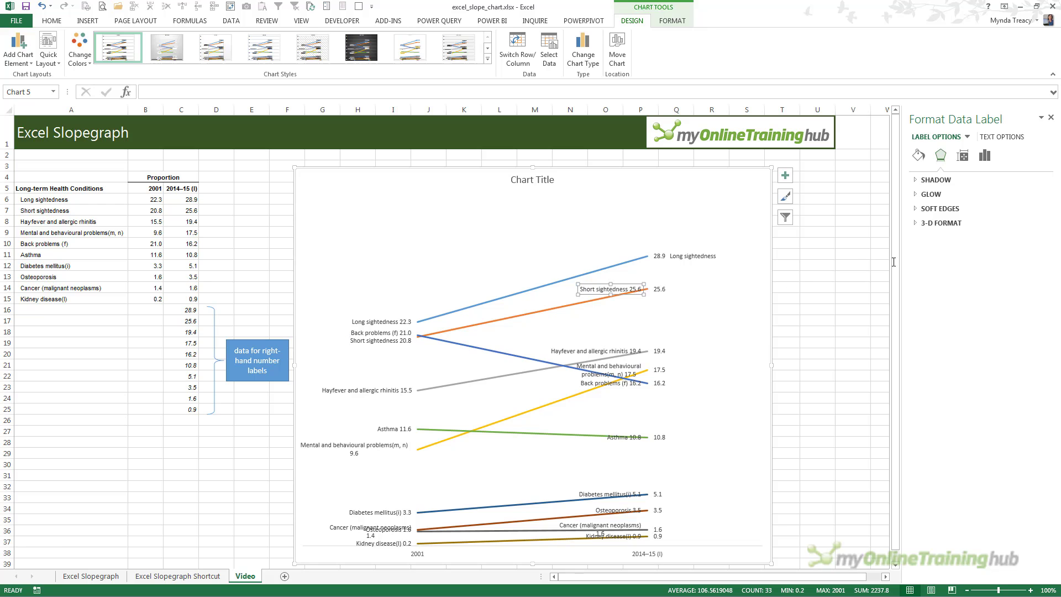
click(997, 138)
click(942, 138)
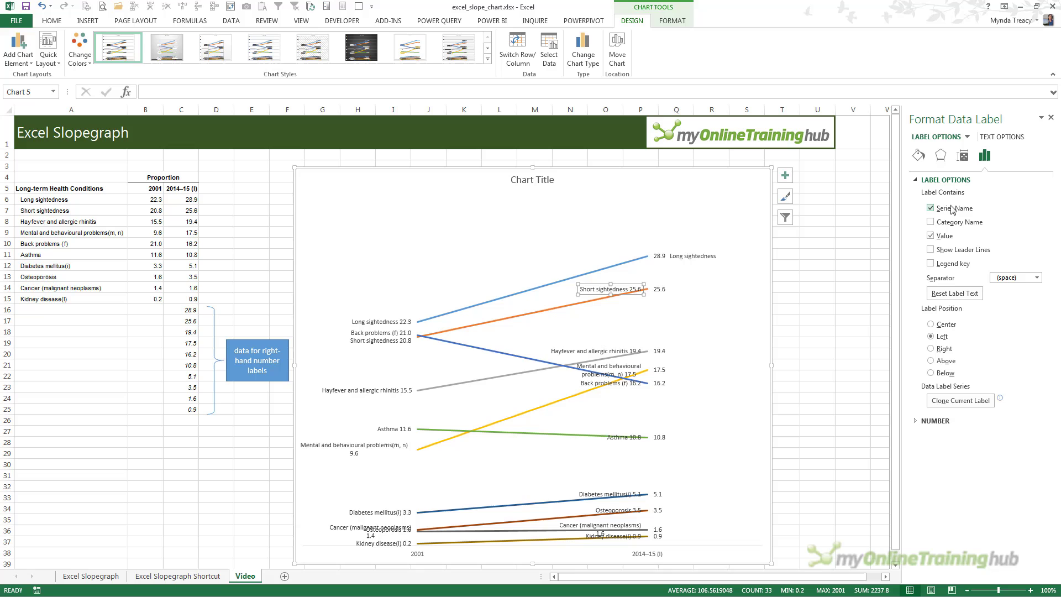
click(950, 236)
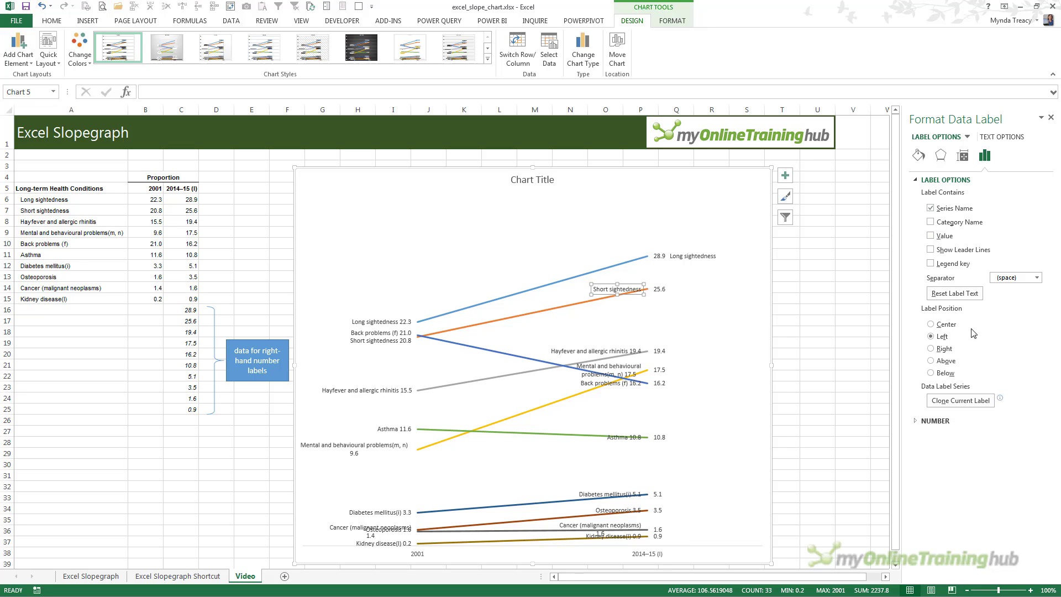
click(942, 349)
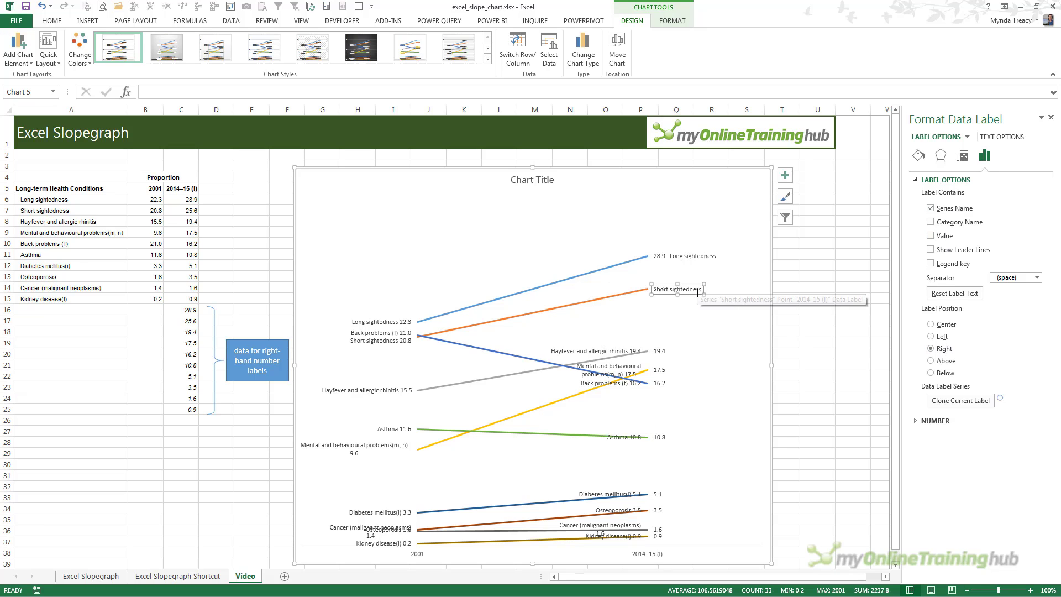
drag(698, 289, 714, 296)
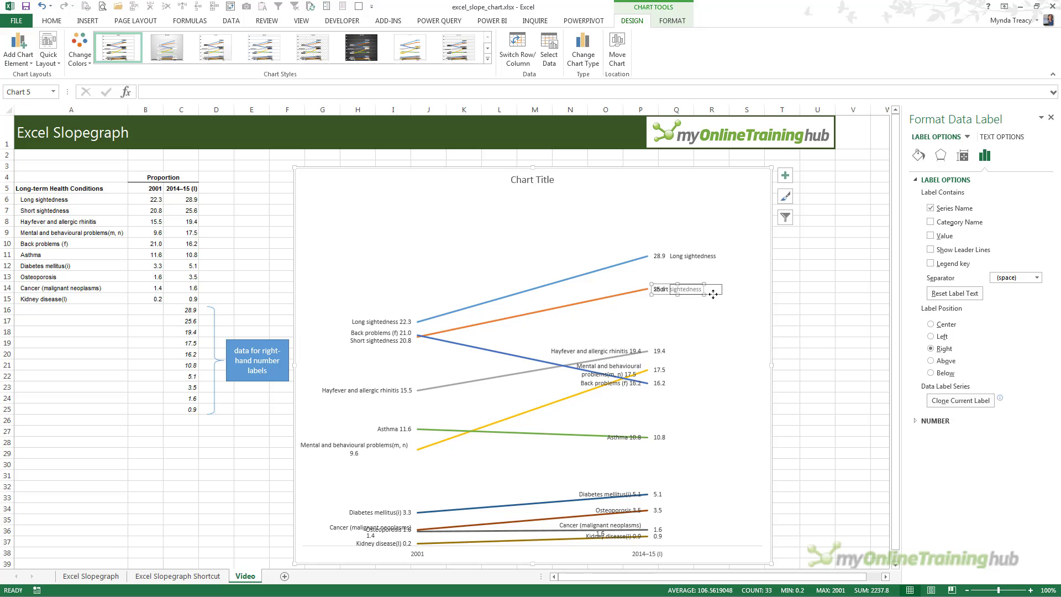
Step: Set the Hayfever and allergic rhinitis right label to name only, positioned Right of 19.4
click(624, 349)
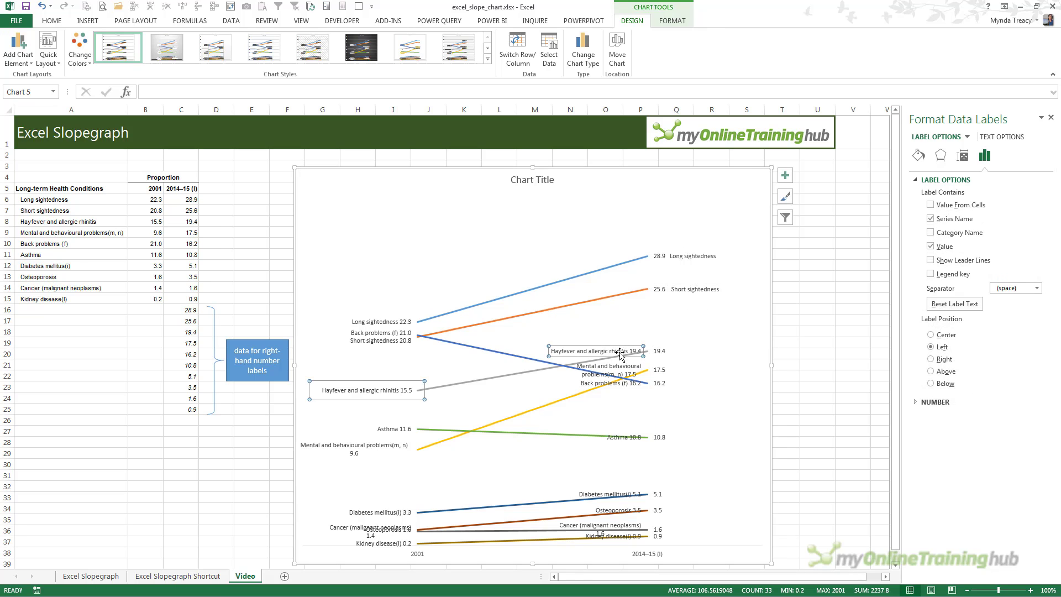
click(622, 350)
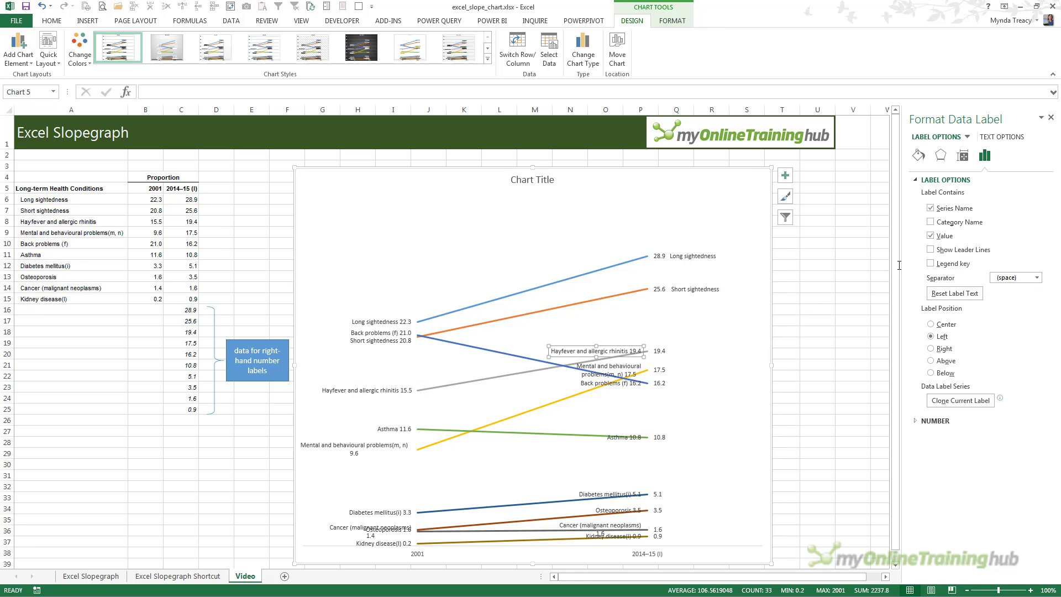
click(940, 235)
click(944, 349)
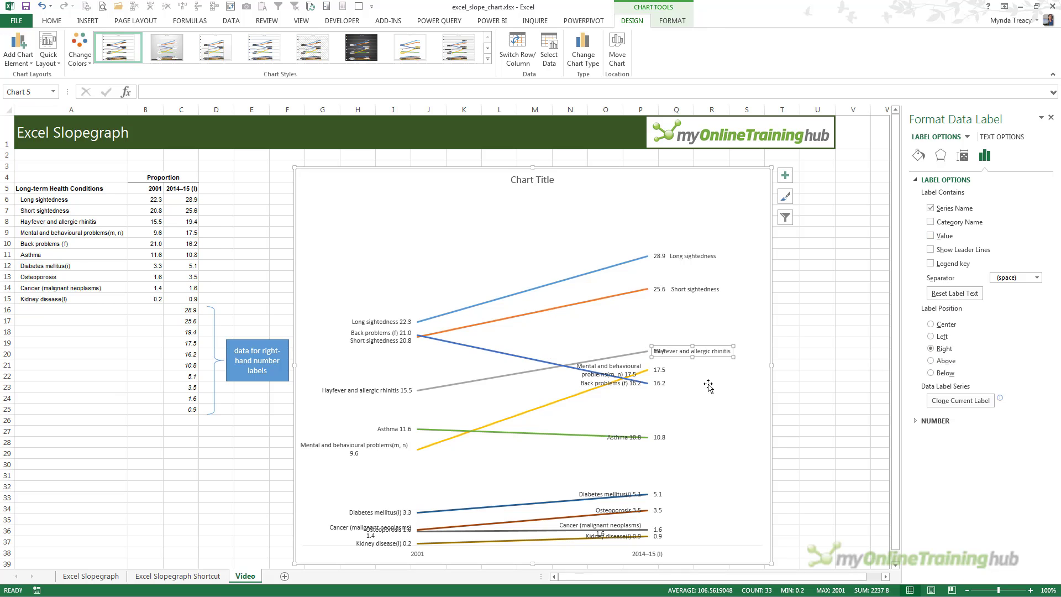
click(673, 345)
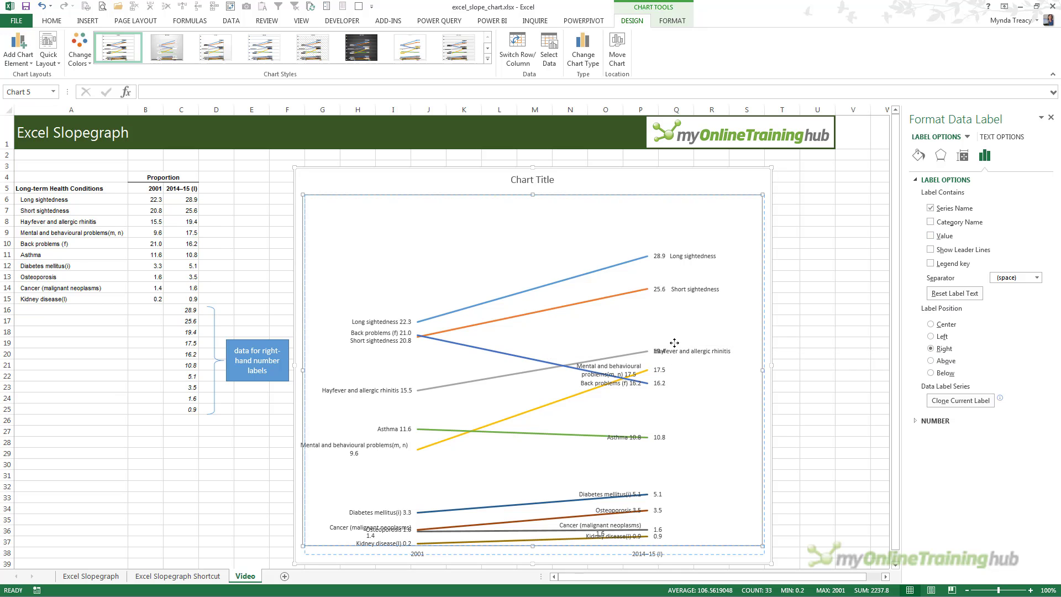
click(677, 348)
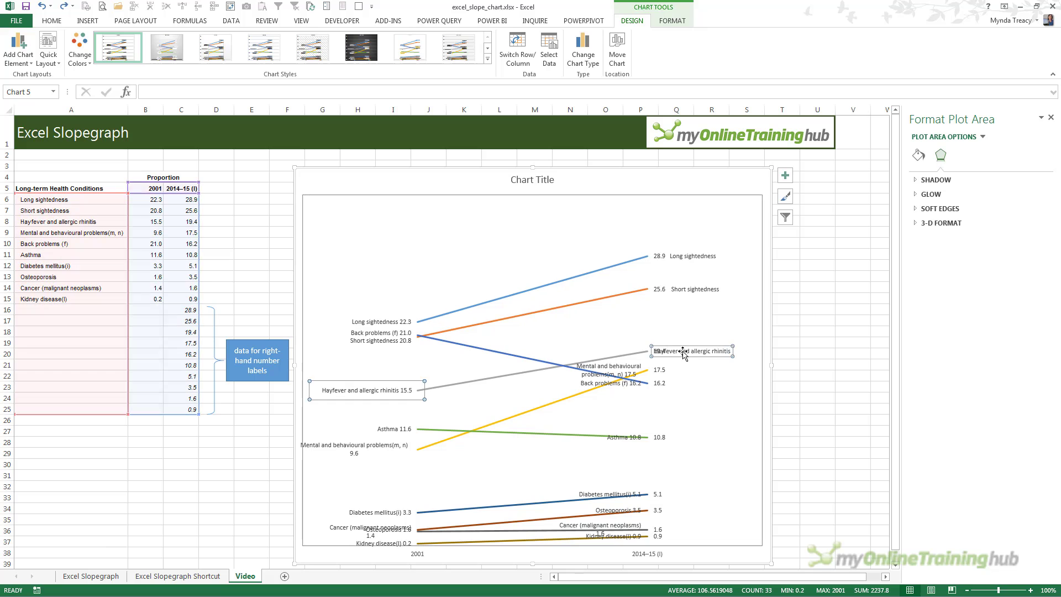
click(691, 345)
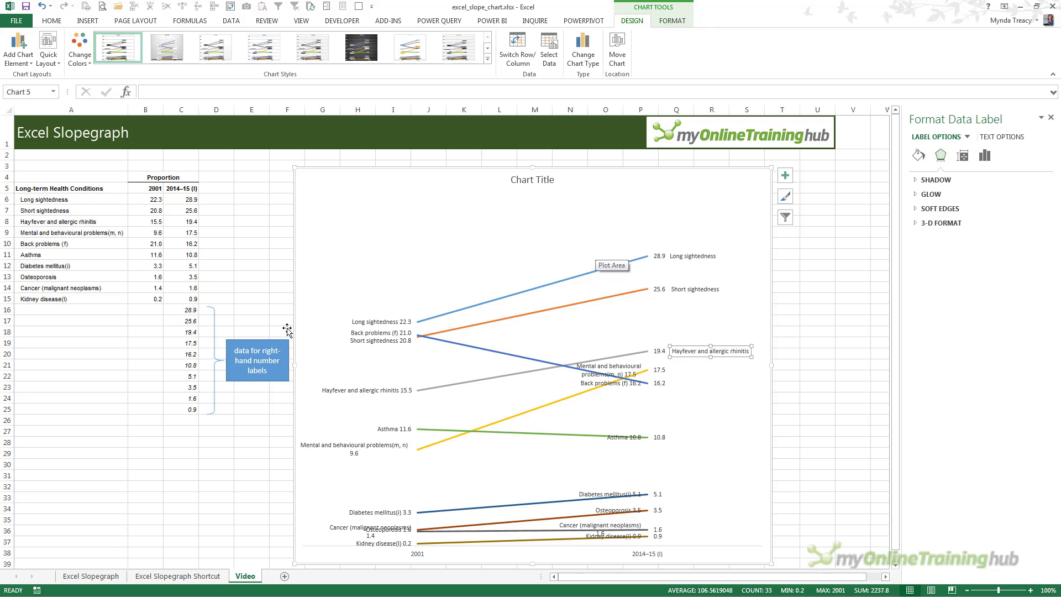
drag(189, 310, 187, 409)
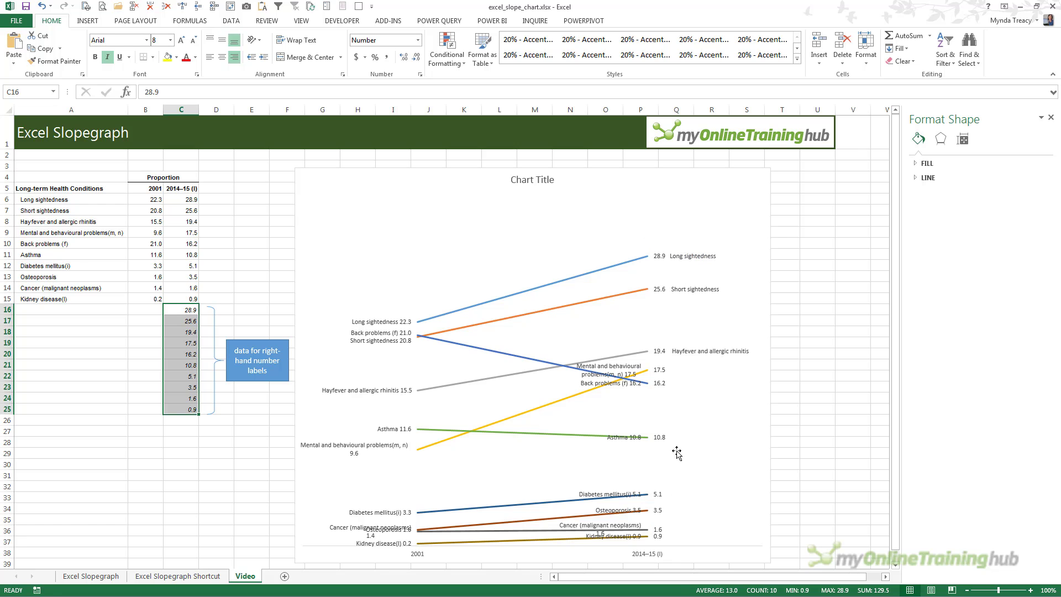
click(591, 199)
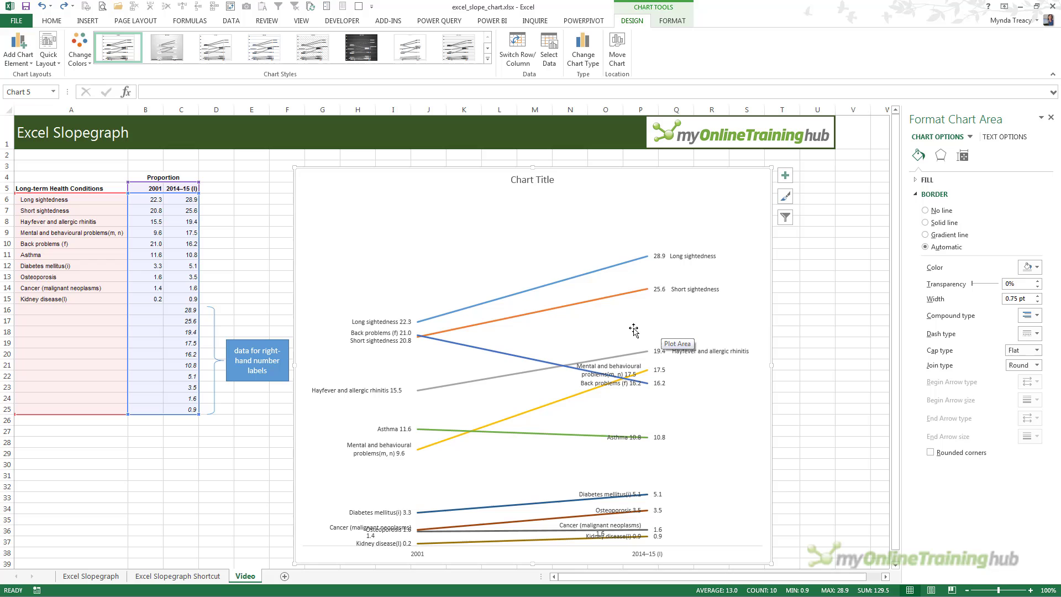
click(80, 65)
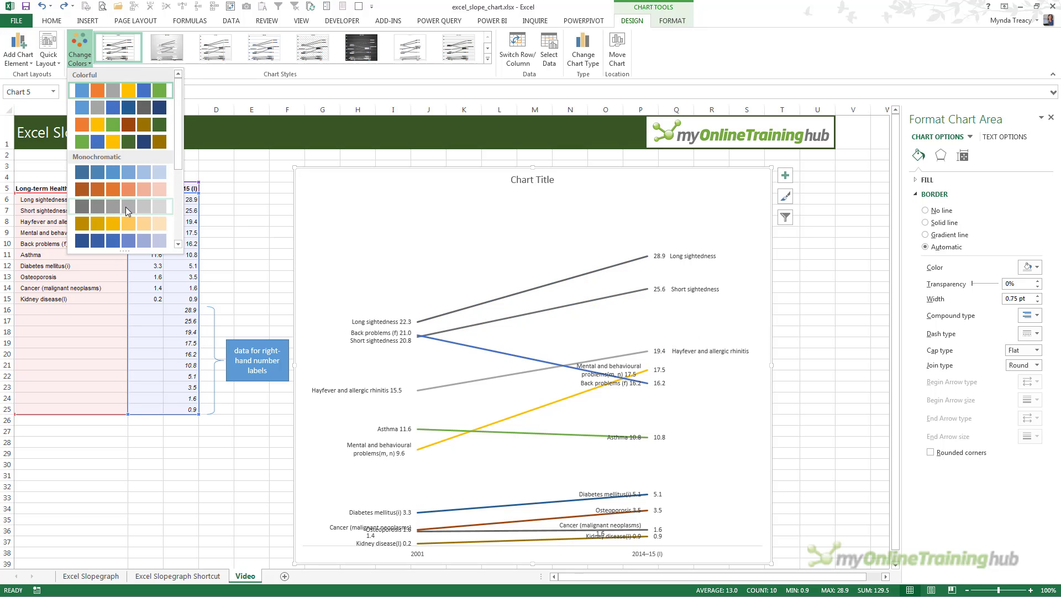
click(539, 255)
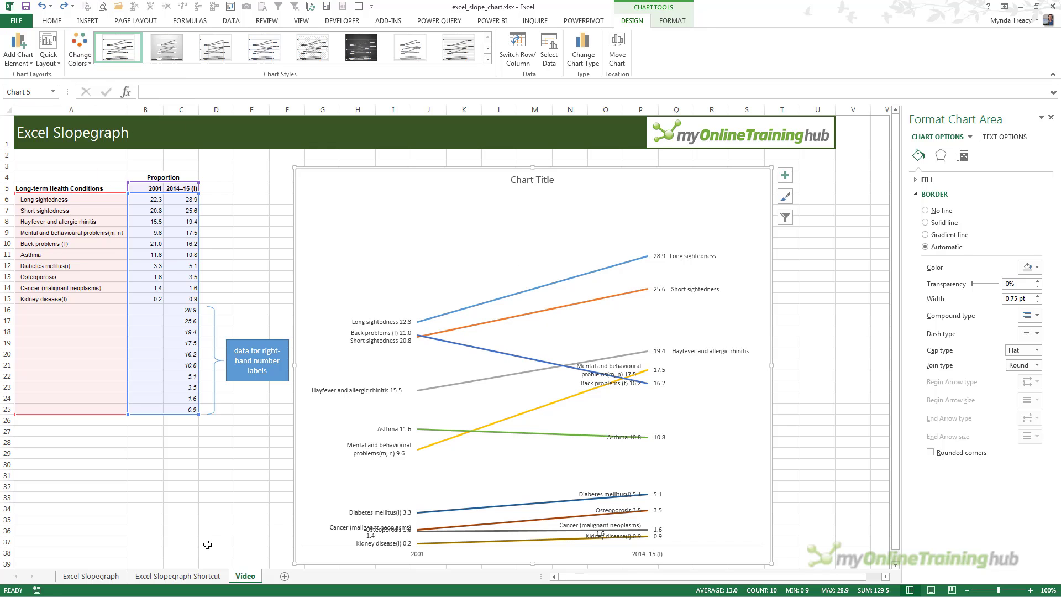
click(106, 575)
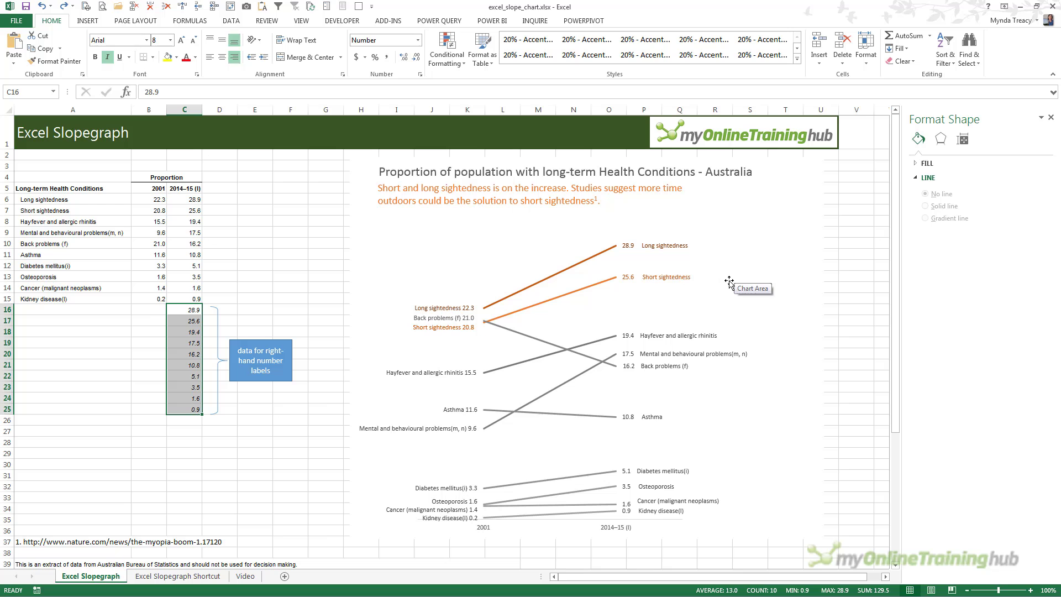
Step: Move the right-hand Back problems (f) 16.2 label to the right of its line end
click(248, 578)
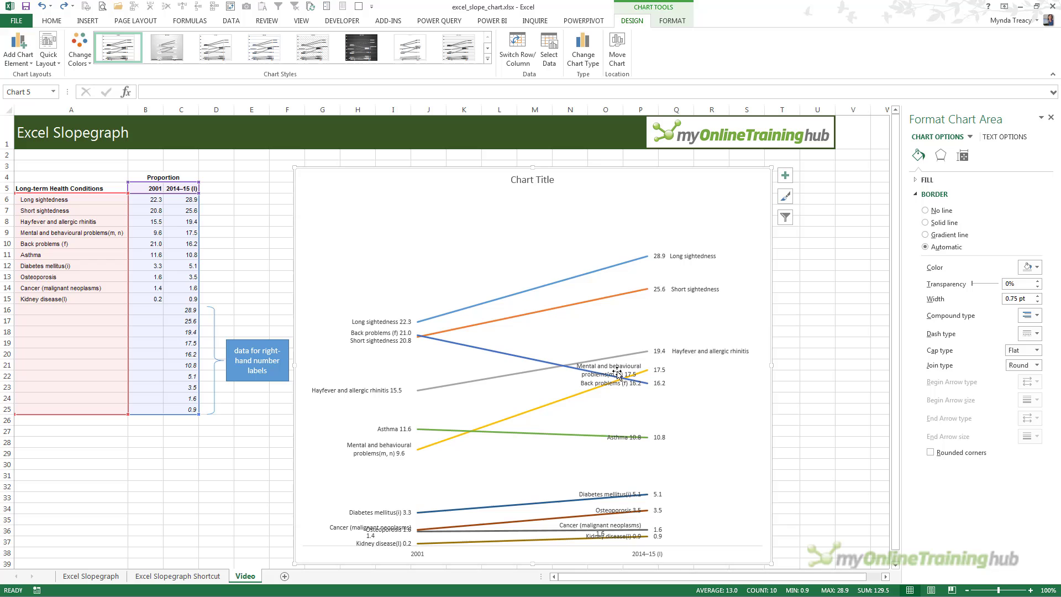
click(618, 373)
click(602, 385)
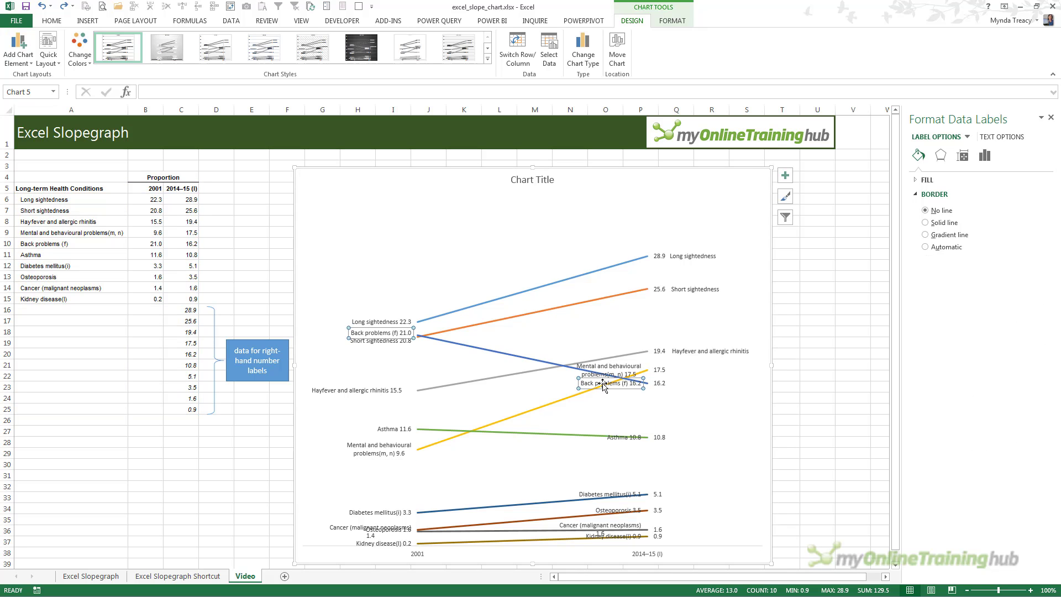
click(608, 384)
click(984, 160)
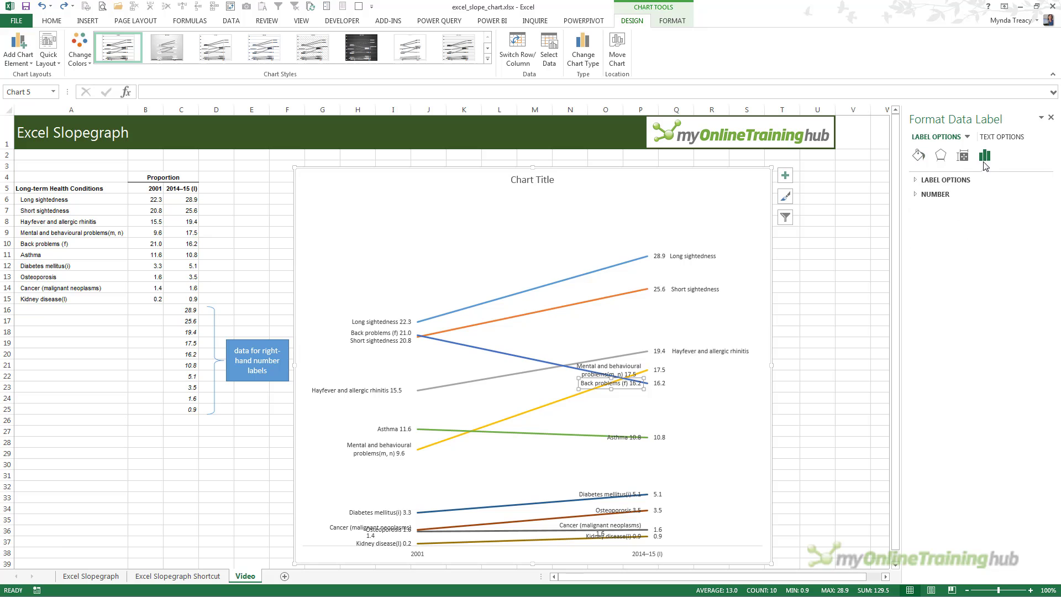
click(945, 179)
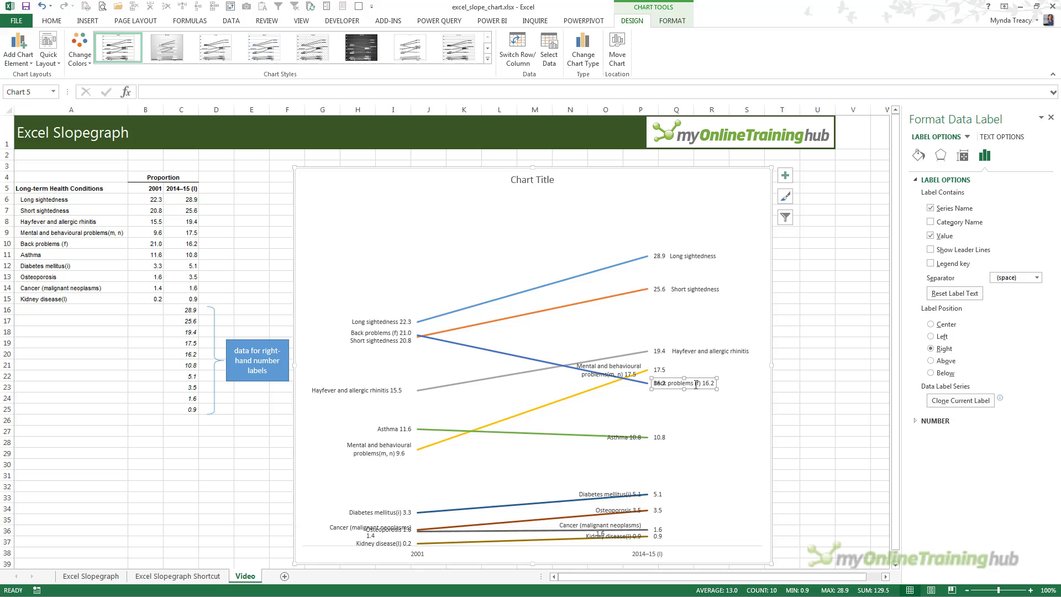
drag(696, 382, 716, 375)
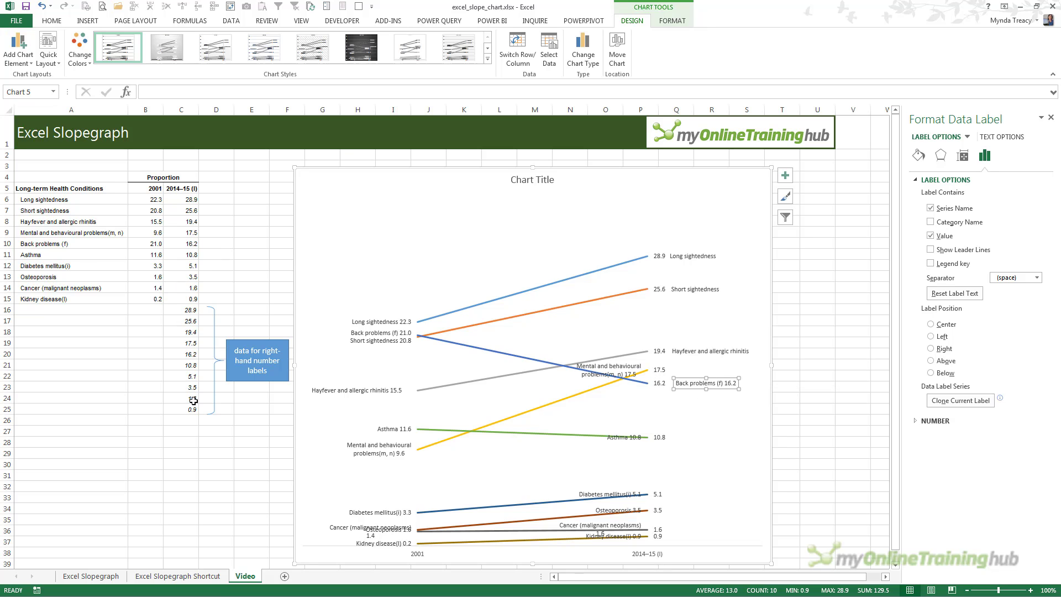
Step: Review the right-hand helper values and select the right-hand Asthma 10.8 label
drag(184, 311, 187, 408)
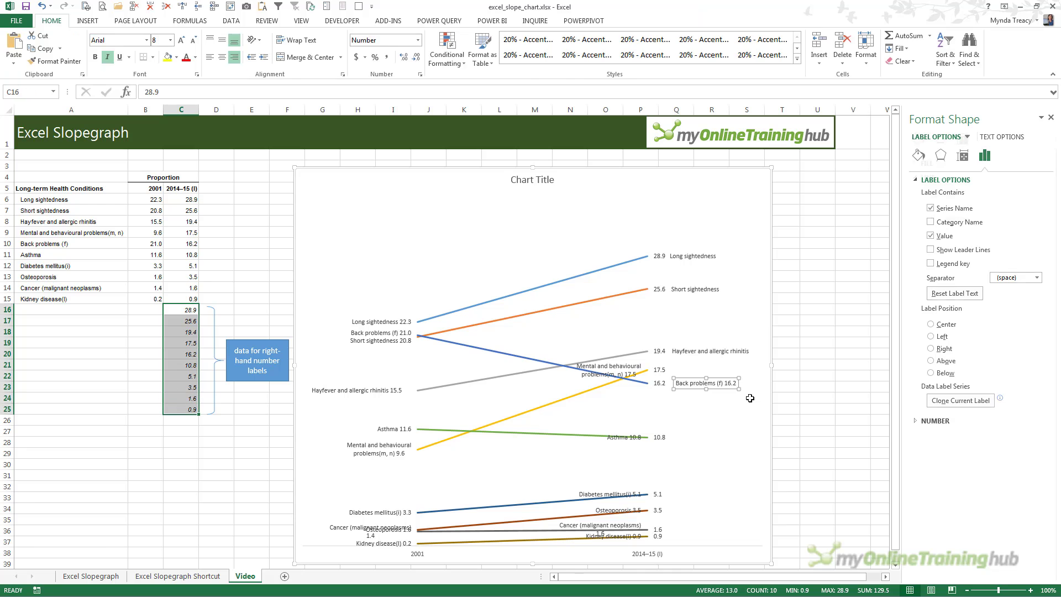
click(695, 381)
click(627, 439)
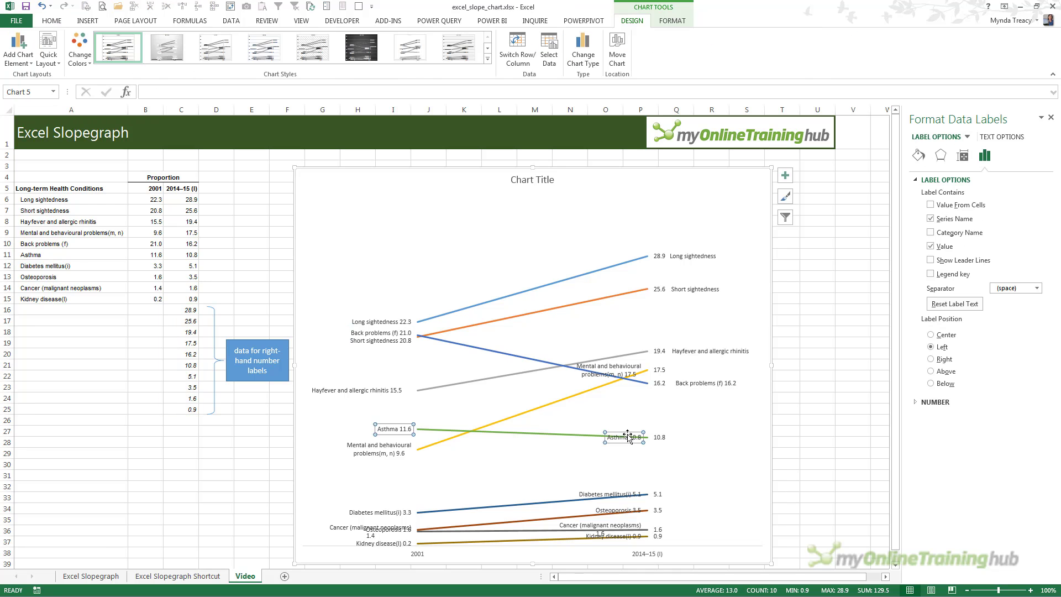
click(625, 440)
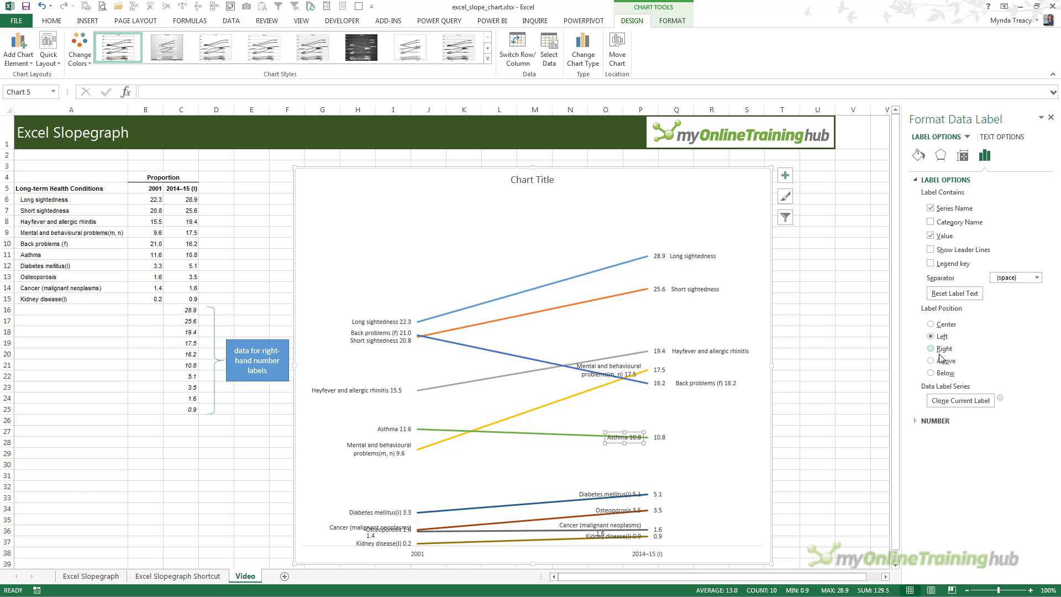
click(695, 431)
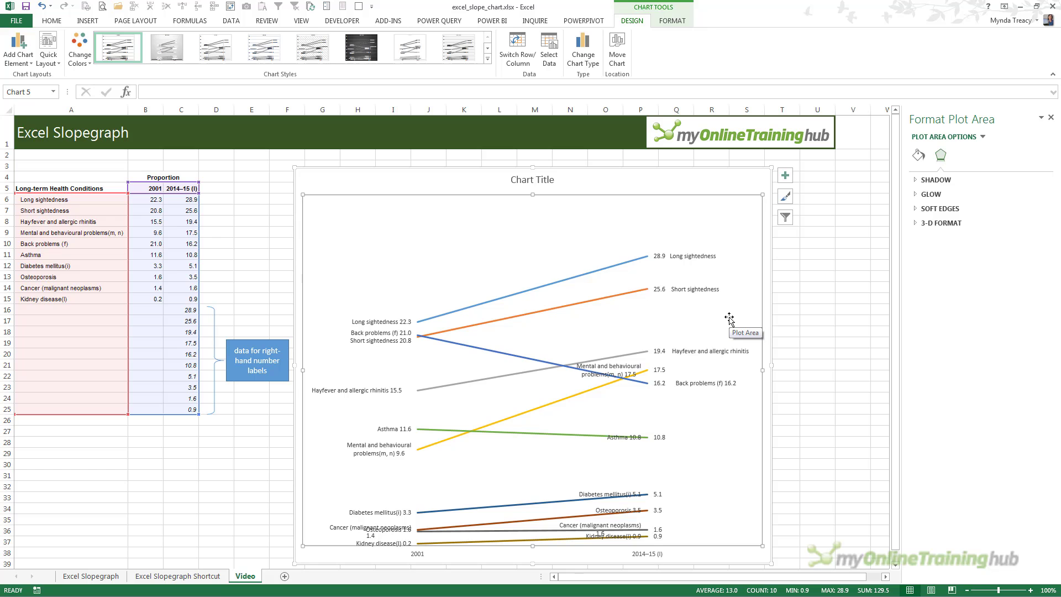
Step: Drag the plot area's right edge left so long right-hand names like Hayfever fit inside
key(alt+l)
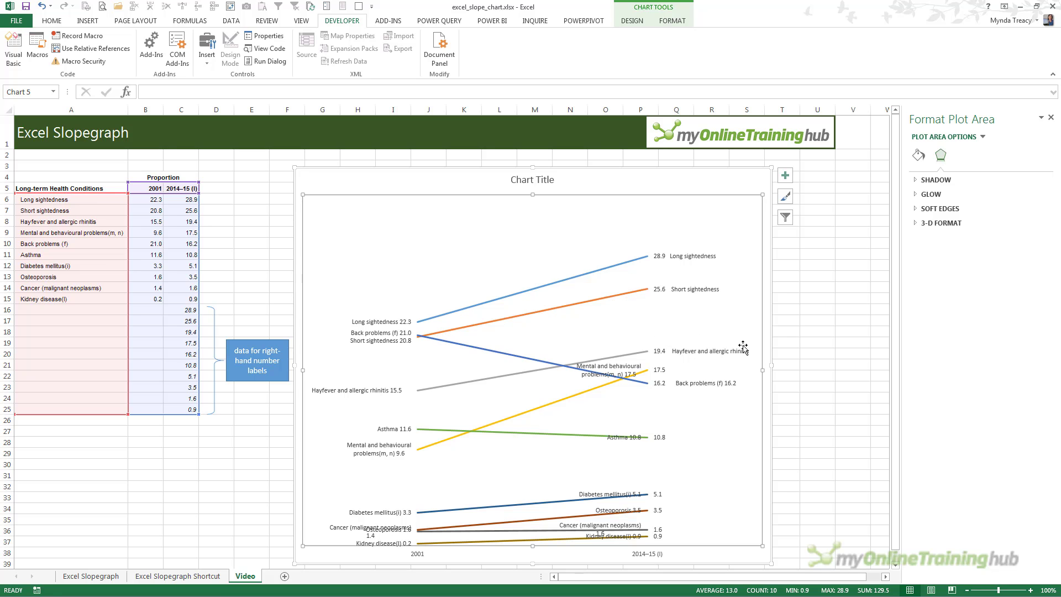
drag(763, 369, 637, 369)
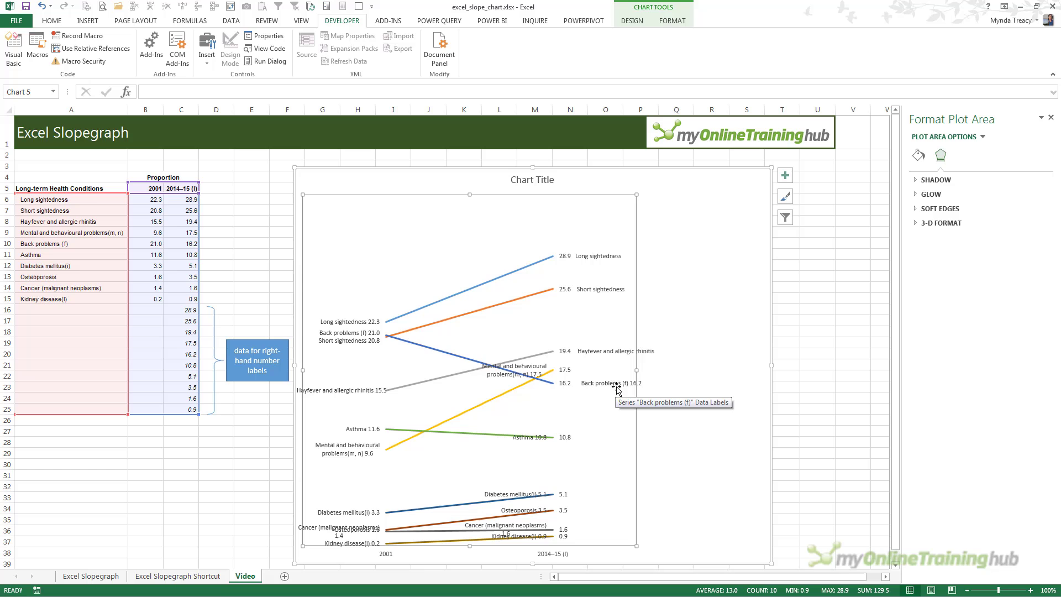
click(688, 331)
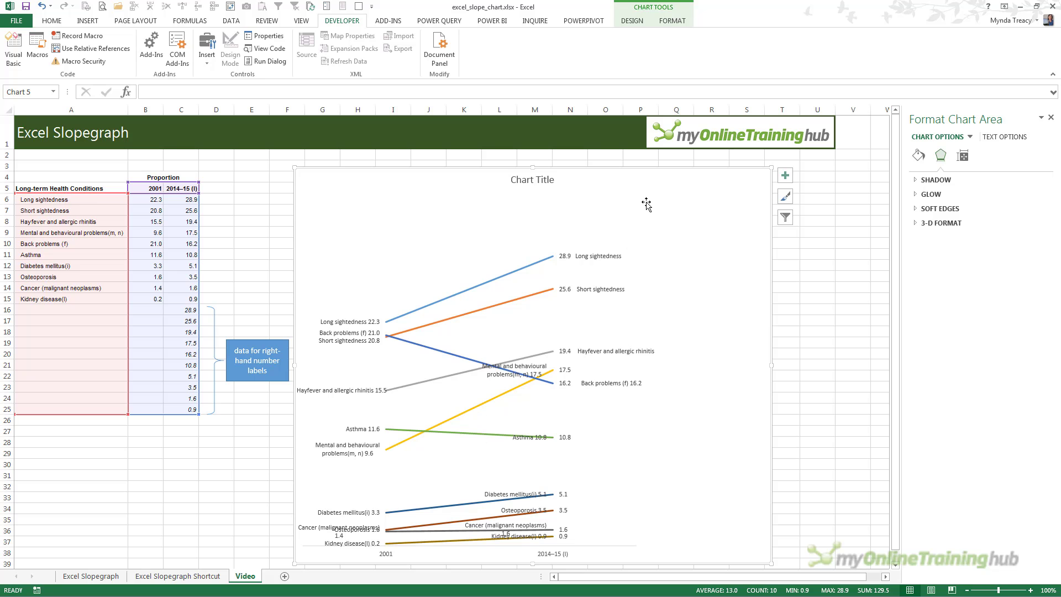
Step: Remove the chart's outer border with Shape Outline set to No Outline
click(870, 299)
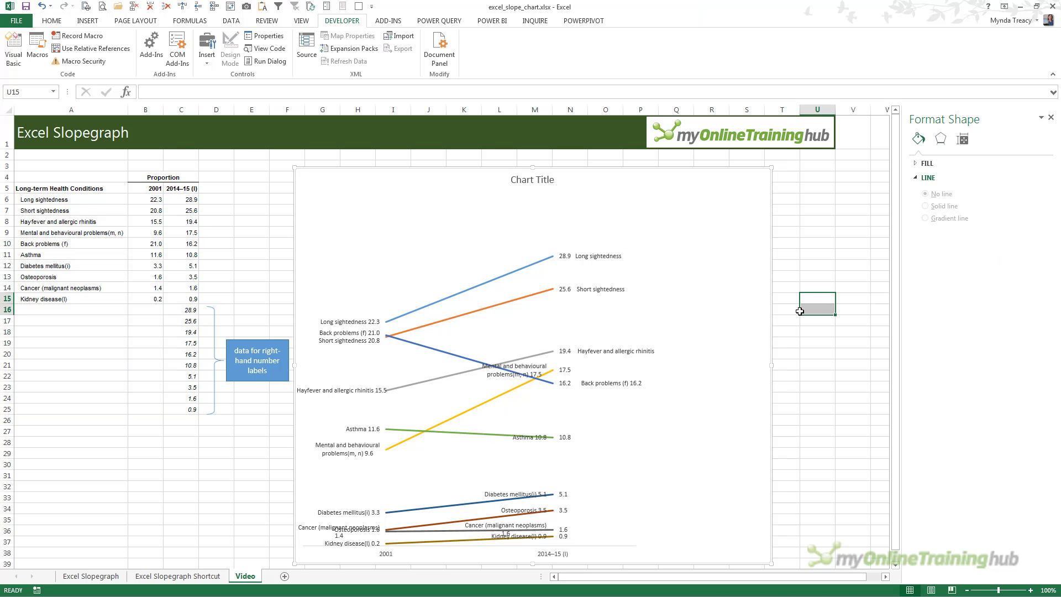
click(639, 321)
click(818, 276)
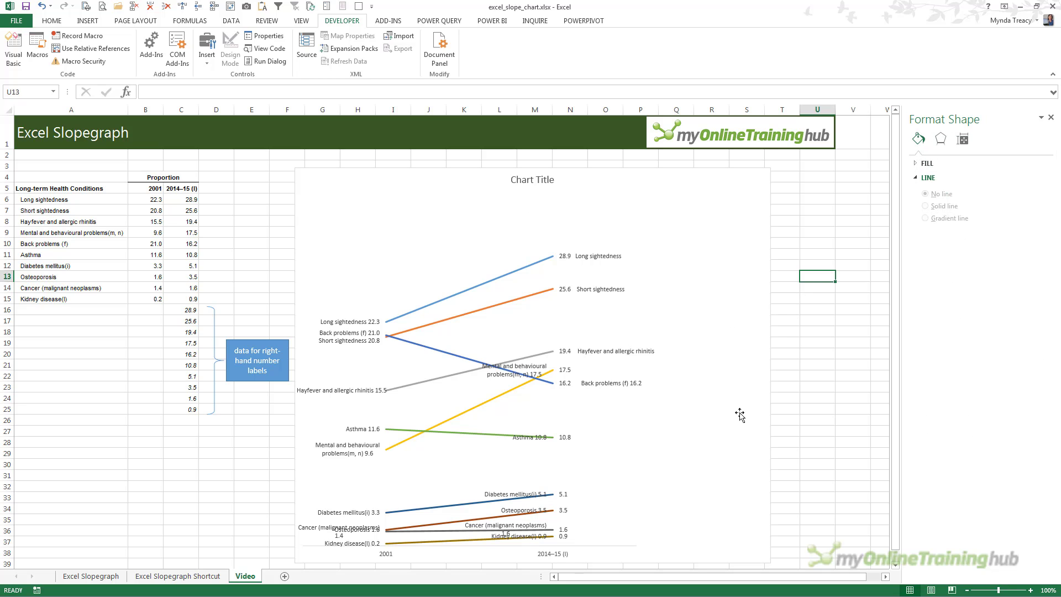
click(707, 181)
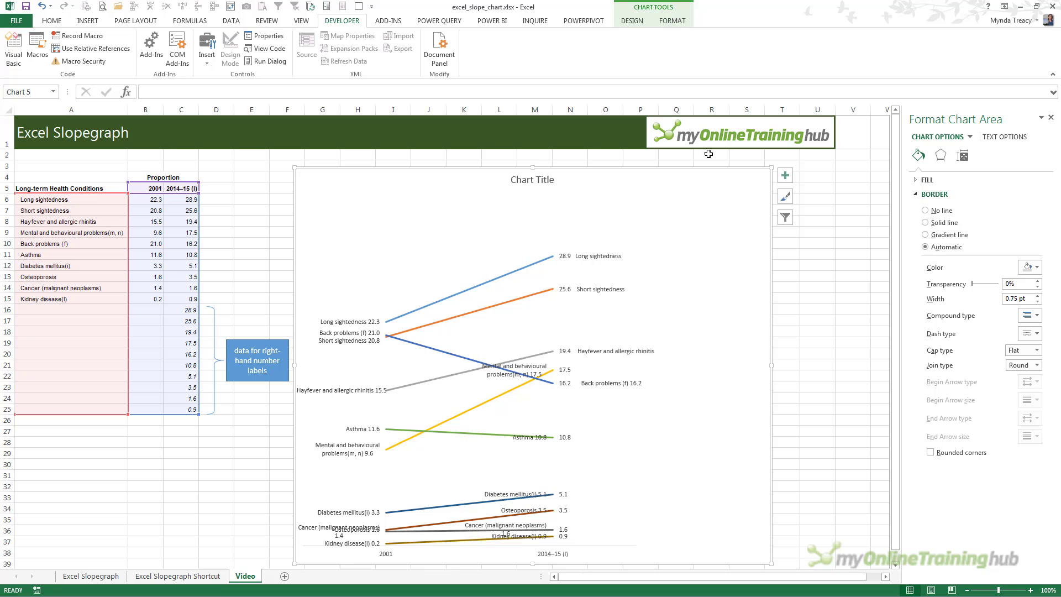
click(672, 21)
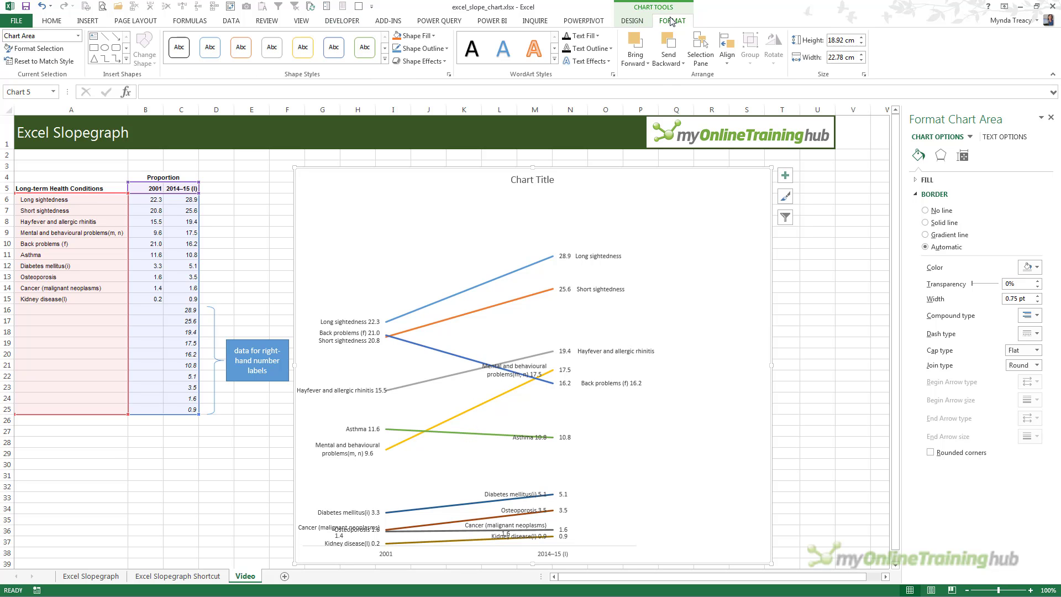
click(434, 48)
click(423, 159)
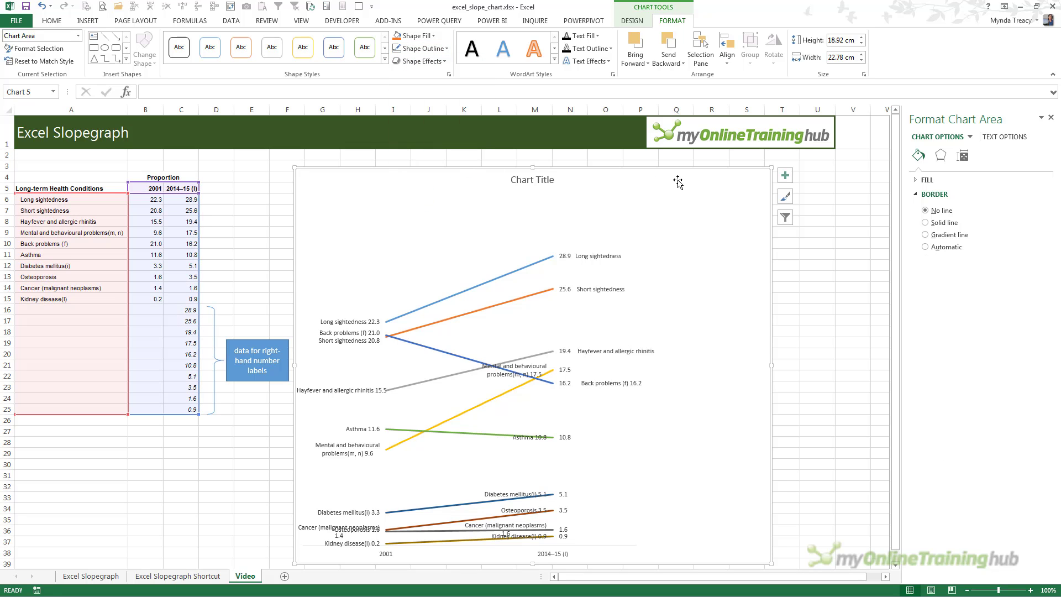
Step: Move the Chart Title placeholder to the chart's top-left corner
click(532, 184)
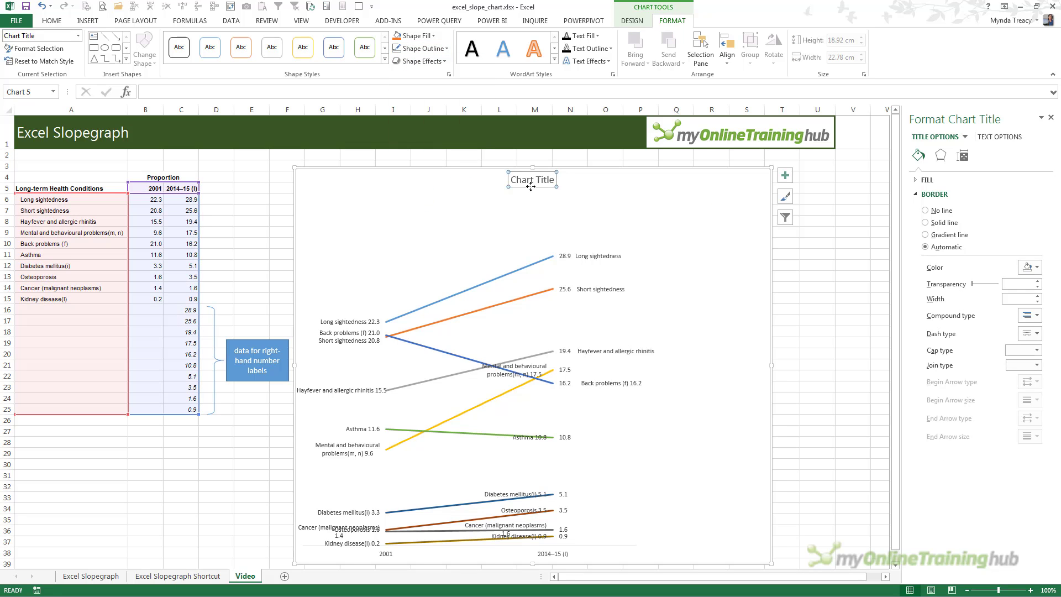
drag(530, 187, 335, 190)
click(606, 205)
click(788, 276)
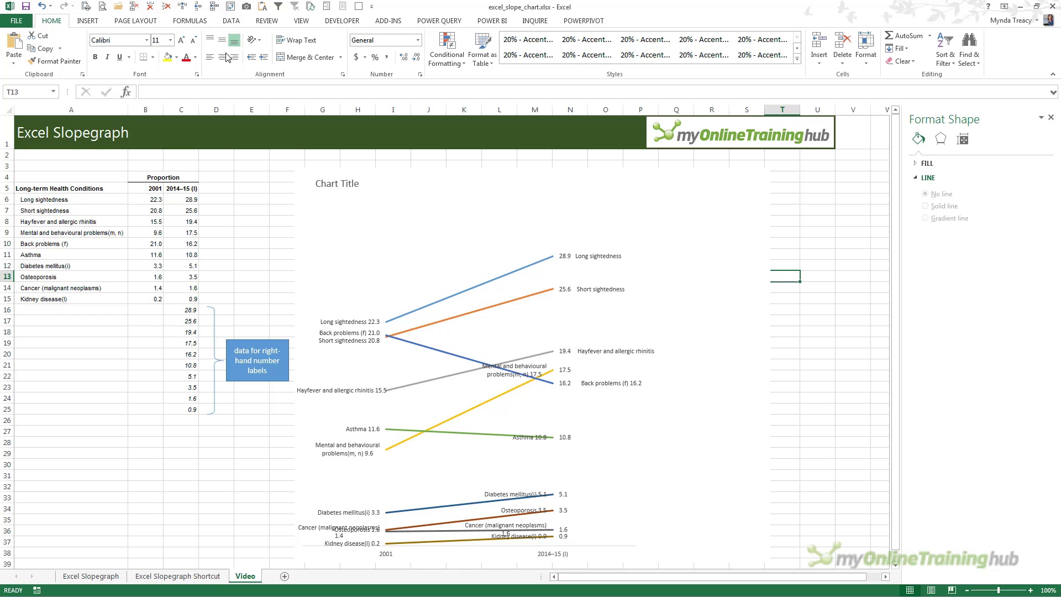
Step: Uncheck View > Gridlines (Alt+W, V, G) and deselect the chart to check the plain background
click(300, 22)
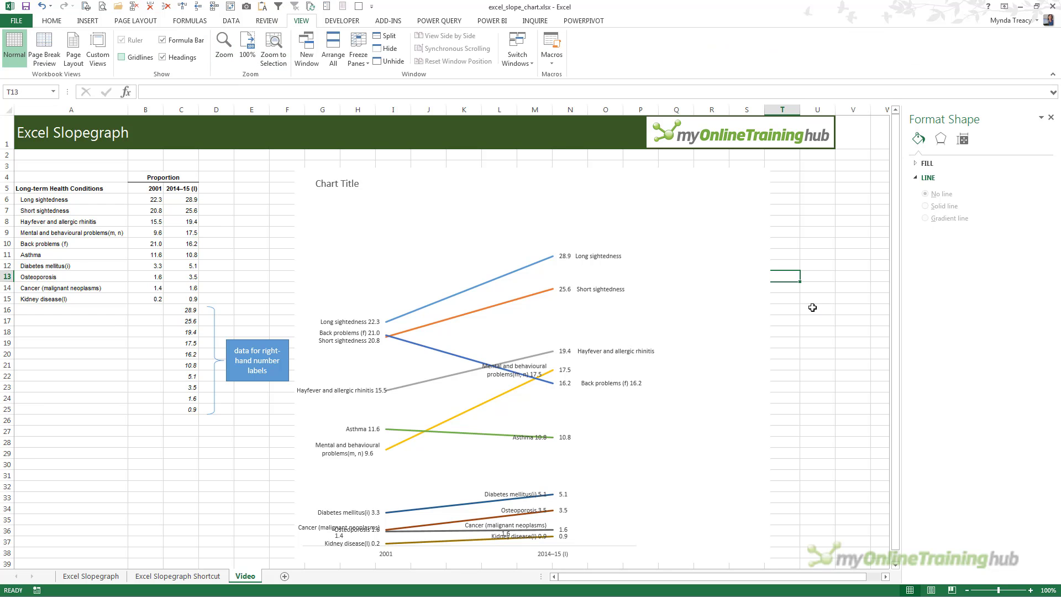
key(alt+w)
key(v)
key(g)
click(829, 272)
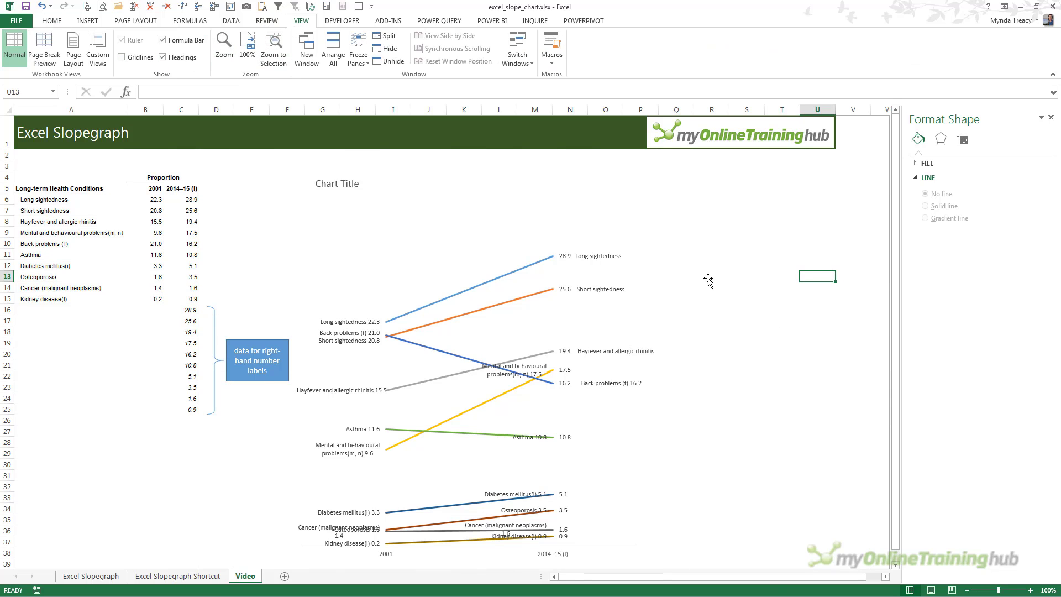
click(450, 237)
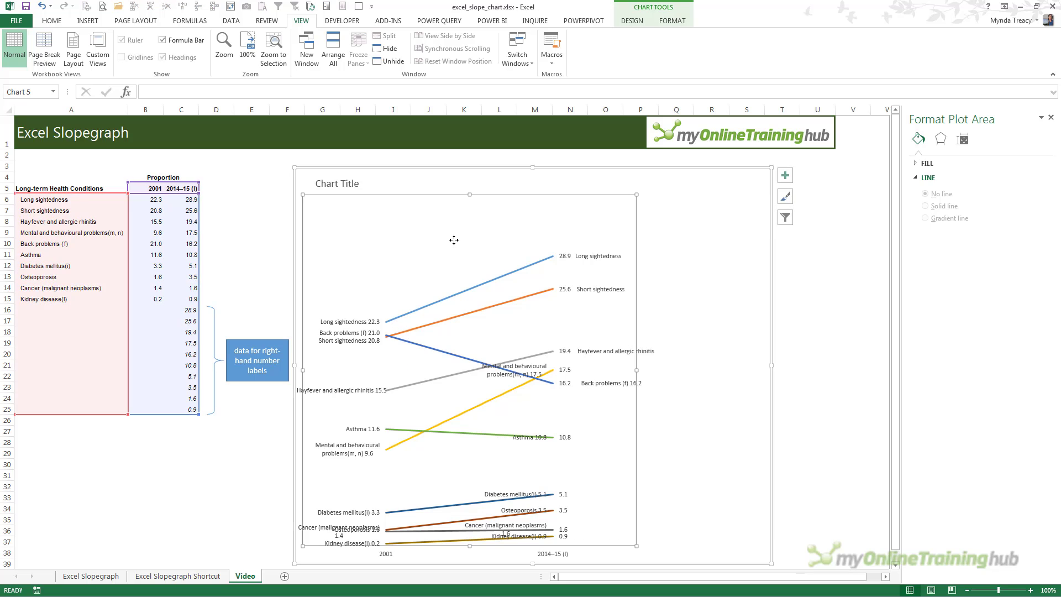
click(814, 241)
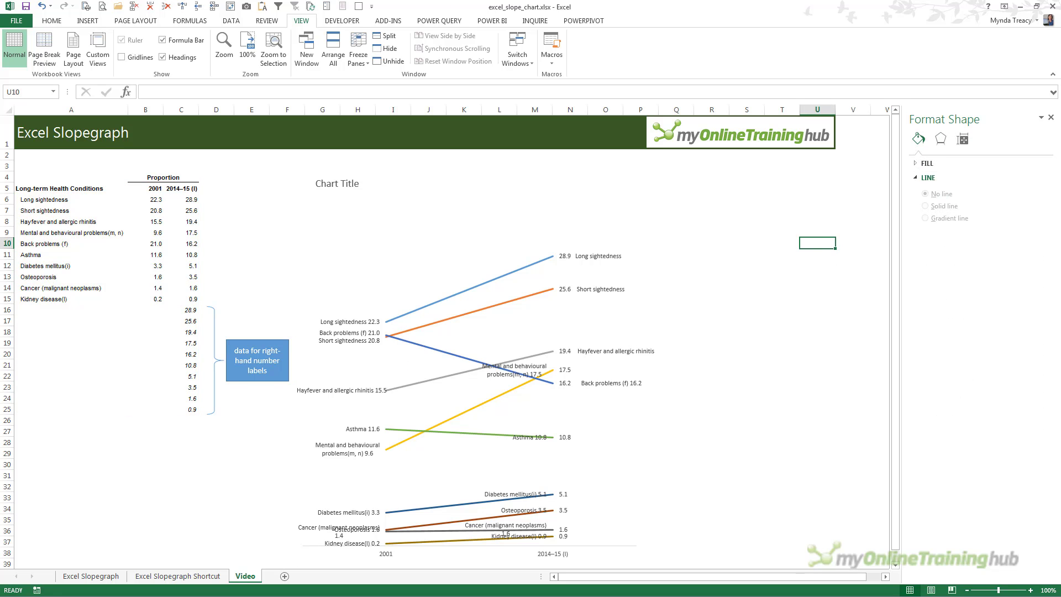